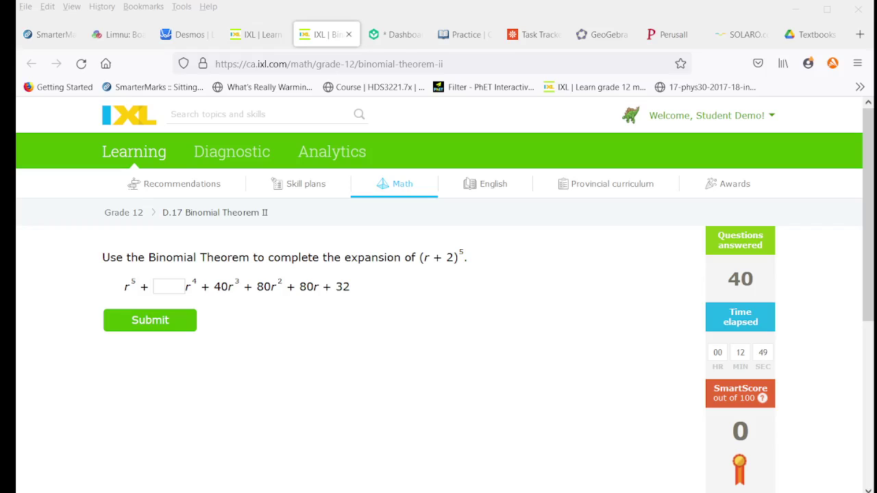
Switch to the Limnu whiteboard and review the notes on Pascal's triangle, the binomial theorem and the general k+1 term
left_click(293, 17)
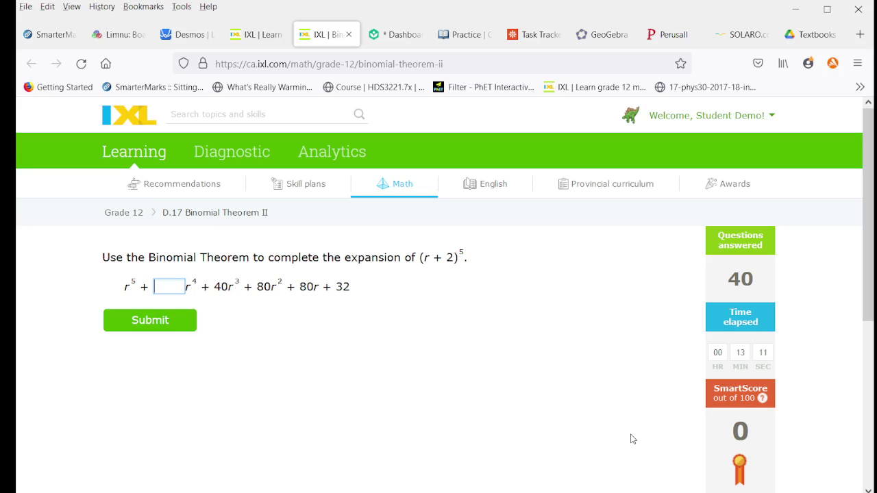
left_click(112, 35)
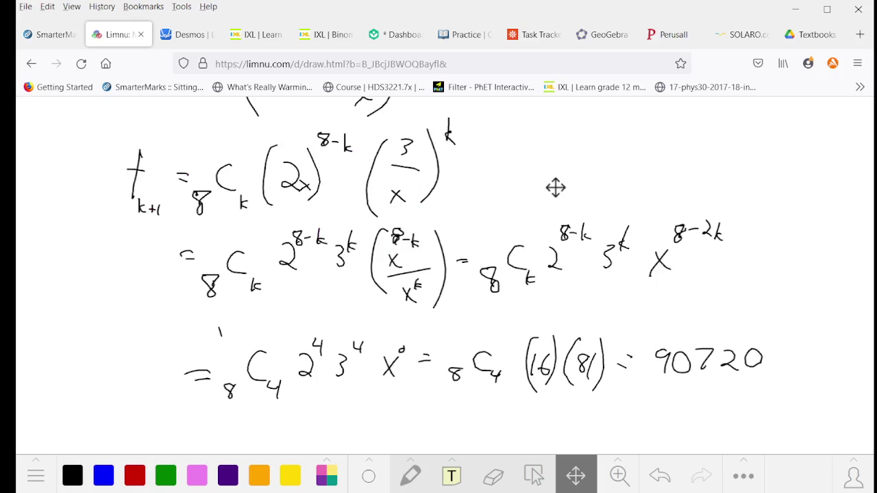
scroll(550, 446, "up", 15)
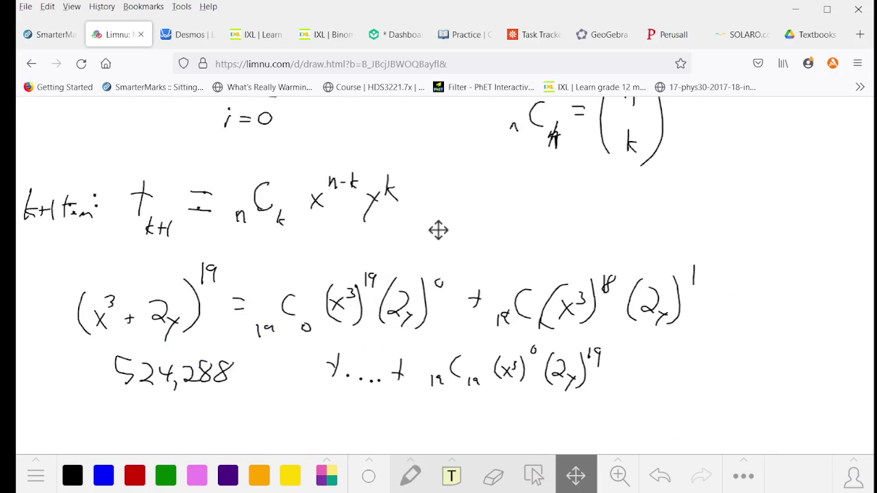
scroll(441, 388, "up", 20)
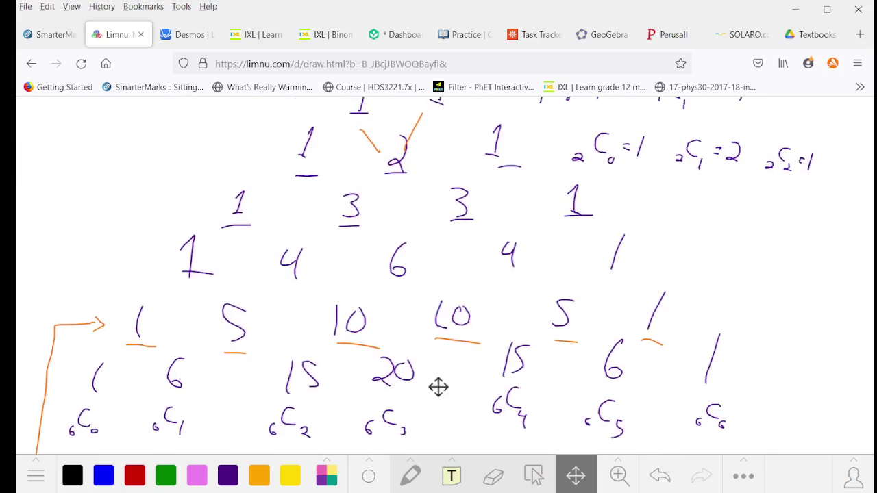
scroll(411, 302, "down", 3)
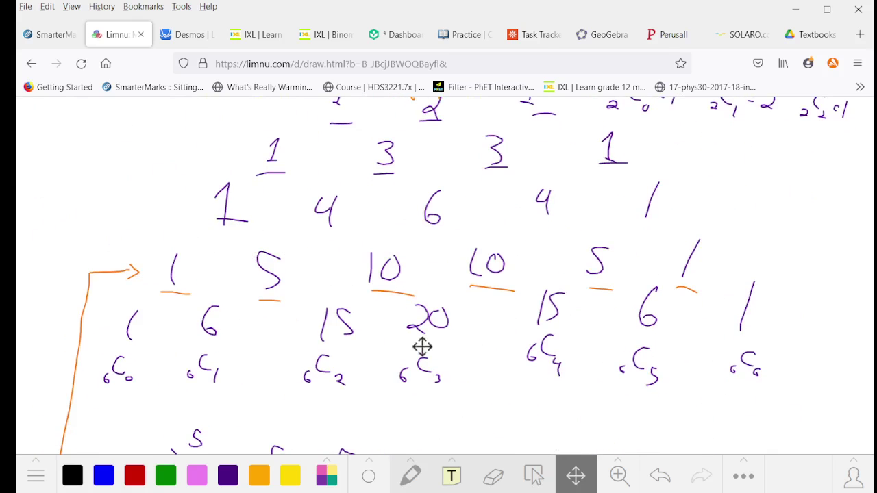
left_click_drag(506, 348, 477, 259)
scroll(476, 260, "down", 10)
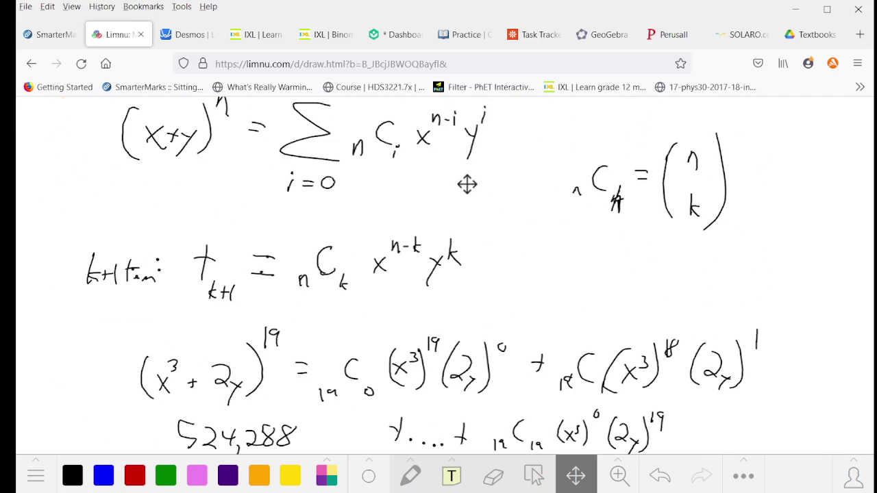
left_click_drag(472, 305, 498, 357)
left_click_drag(283, 376, 291, 358)
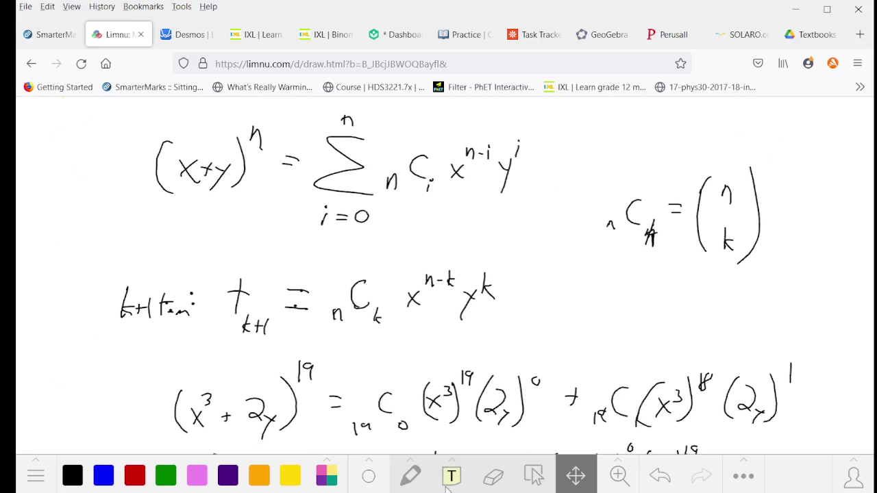
Draw a green box around the k+1 term formula on the whiteboard
left_click(411, 476)
left_click(411, 476)
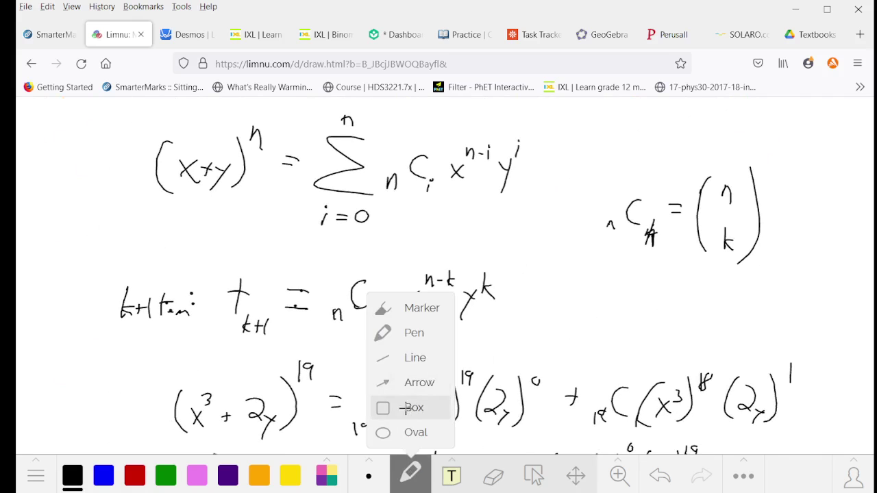
left_click(401, 405)
left_click(165, 476)
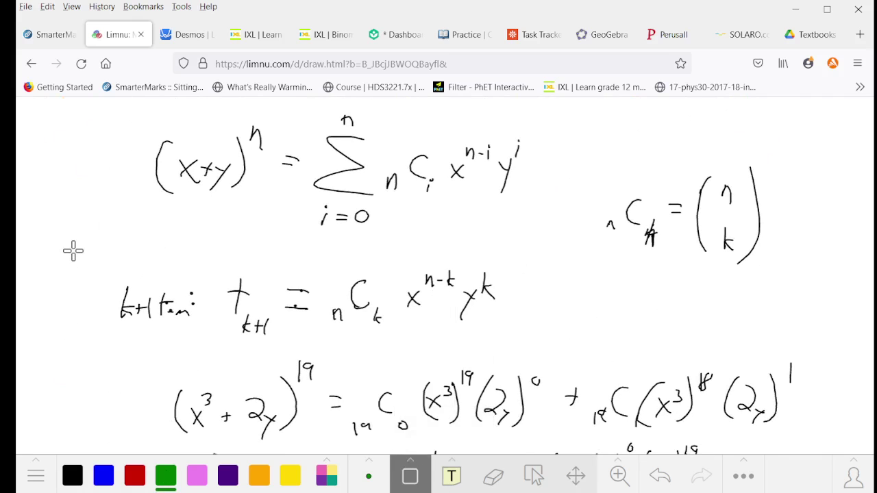
left_click_drag(68, 241, 529, 354)
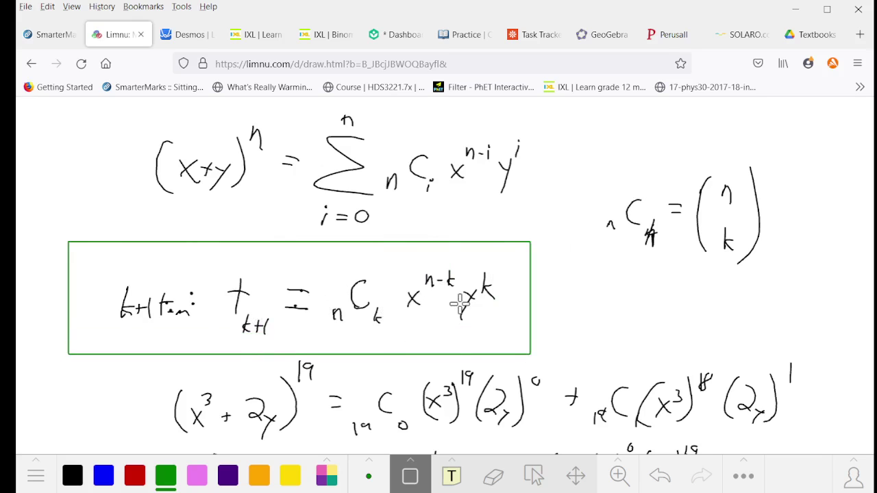
Return to the IXL exercise, submit 10 as the r^4 coefficient of (r + 2)^5, and submit the constant term of (q + 3)^2
left_click(328, 36)
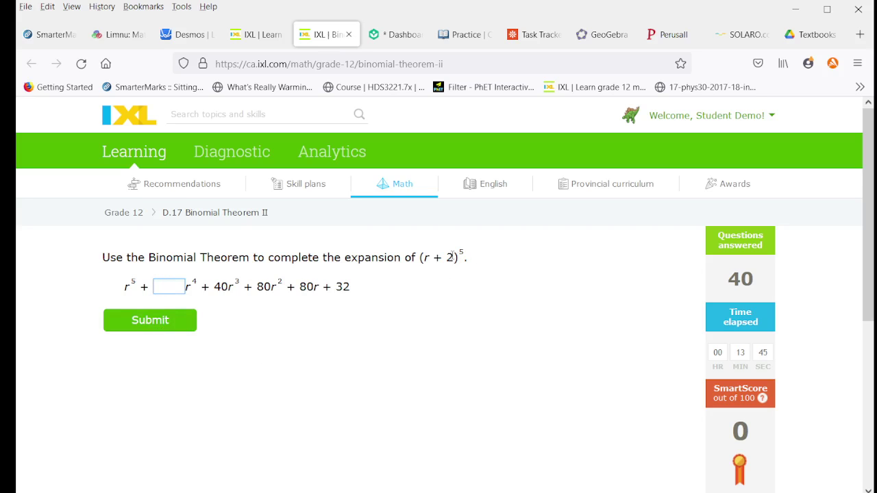
type("10")
left_click(163, 327)
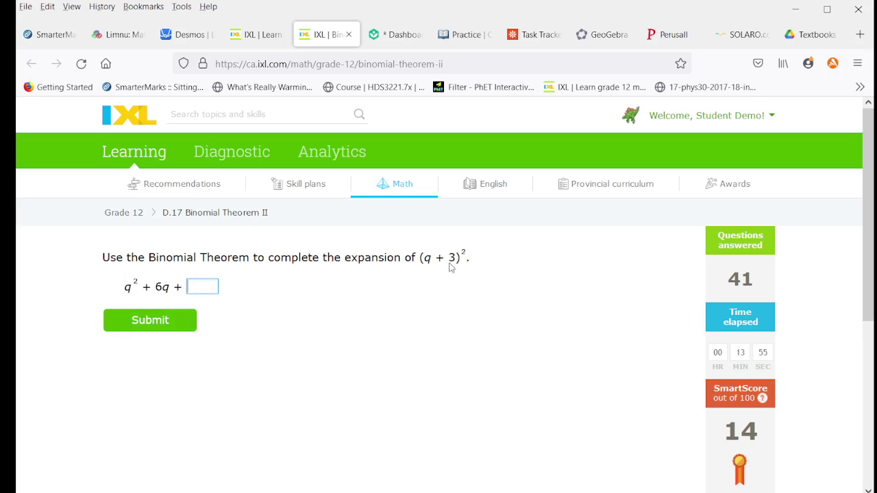
key("Return")
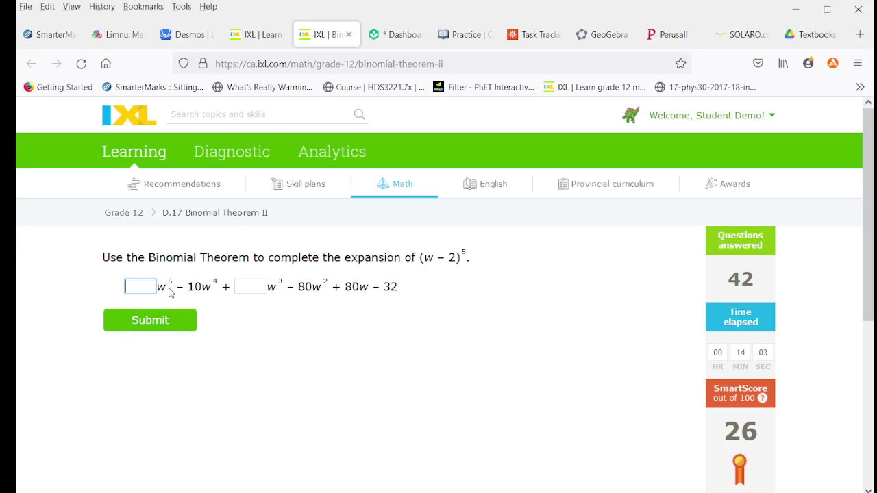
Submit 1 as the w^5 coefficient and 40 as the w^3 coefficient in the expansion of (w − 2)^5
type("1")
key("Tab")
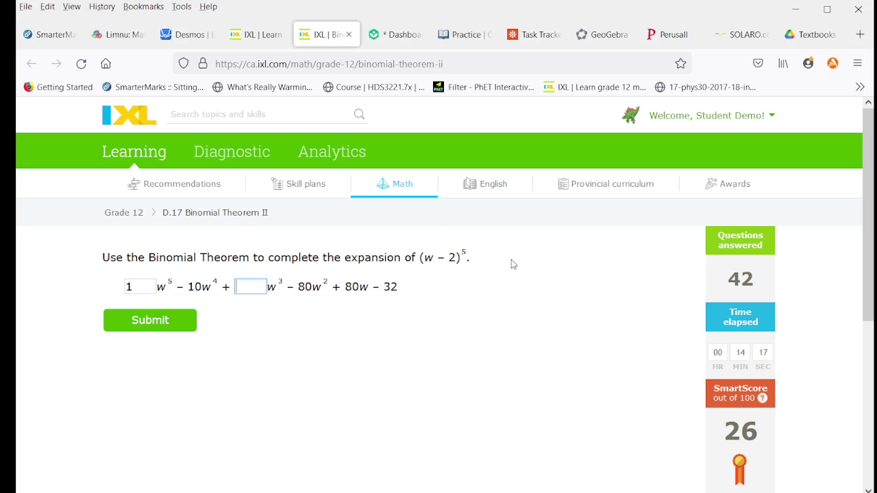
type("40")
key("Return")
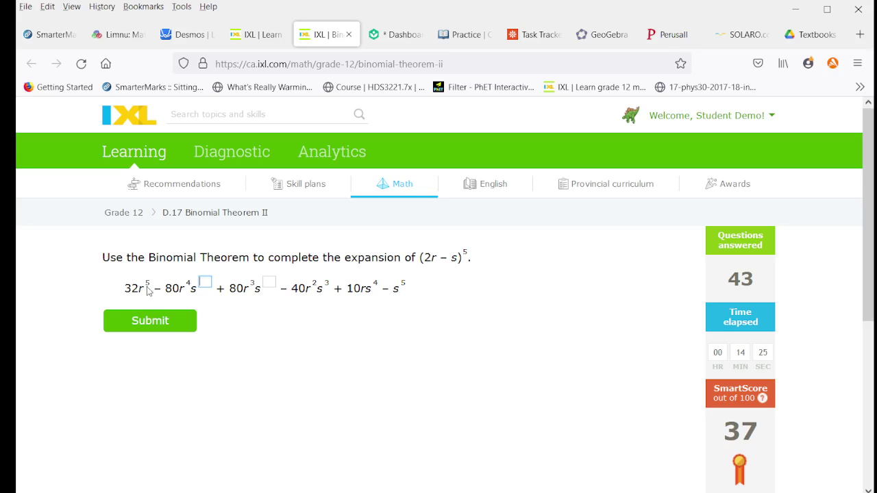
Submit 1 and 2 as the missing s exponents for (2r − s)^5, then submit the missing exponents for (v + w^2)^6
type("1")
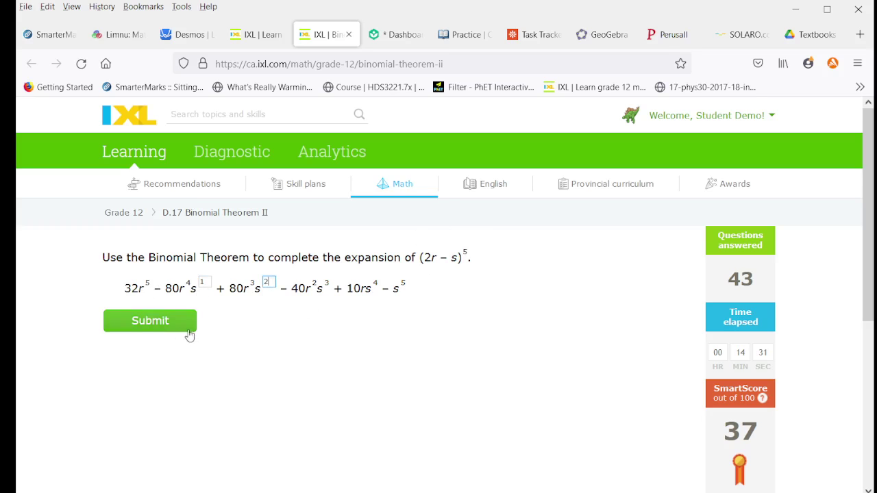
left_click(165, 326)
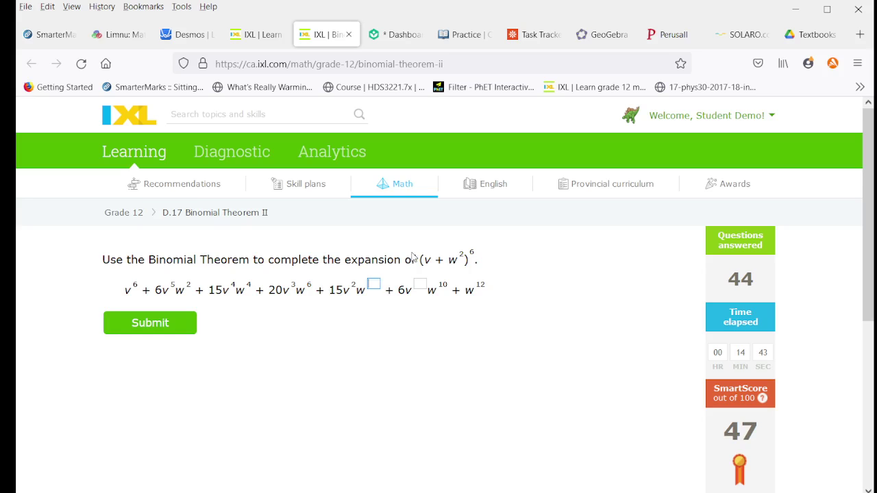
key("Tab")
left_click(156, 326)
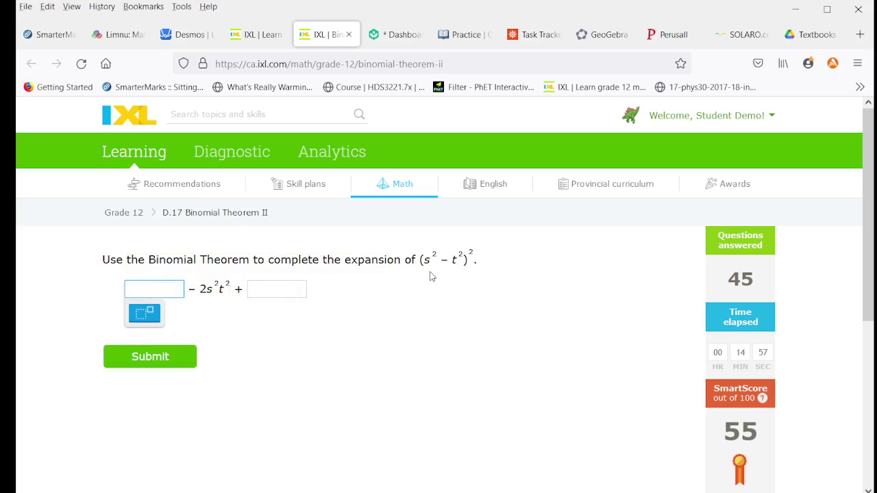
Submit s^4 as the first term and t^4 as the last term in the expansion of (s^2 − t^2)^2
type("s4")
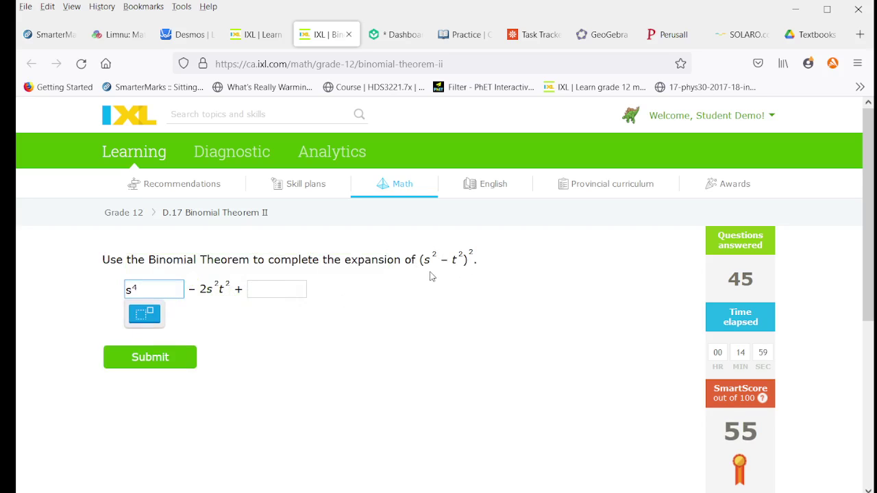
key("Tab")
type("t")
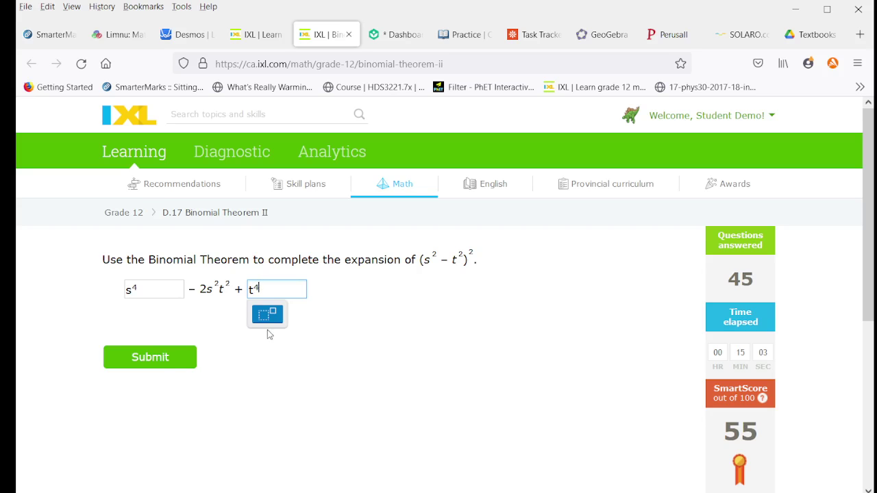
left_click(171, 358)
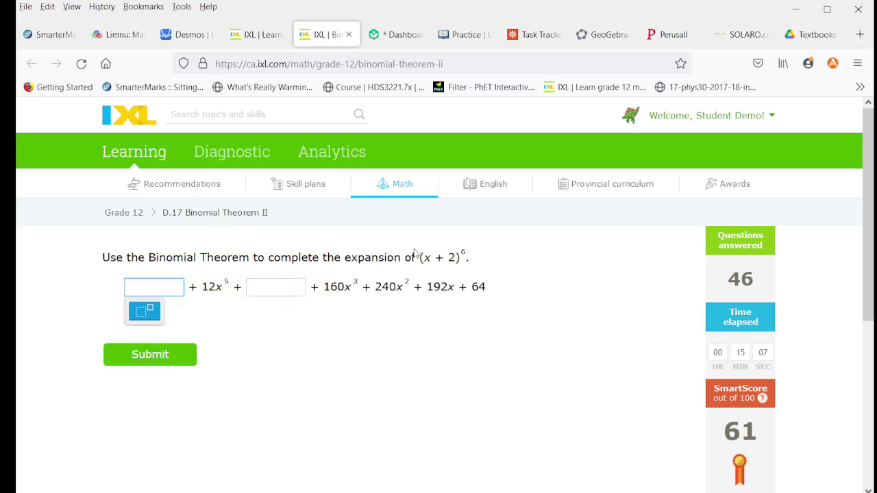
Submit x^6 as the first term and 60x^4 as the third term in the expansion of (x + 2)^6
type("x^6")
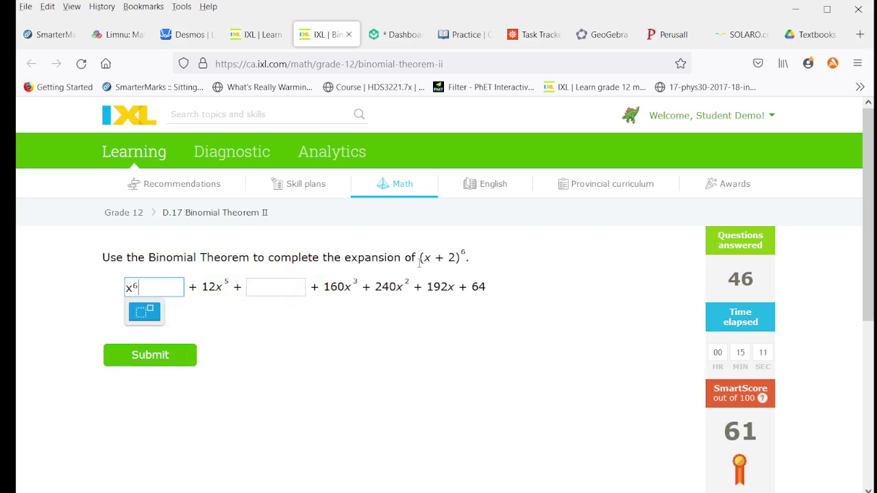
left_click(252, 286)
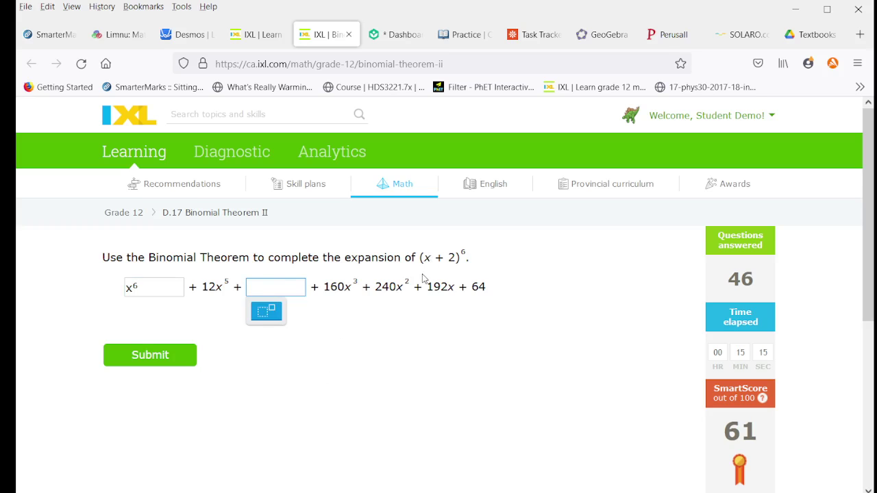
type("x")
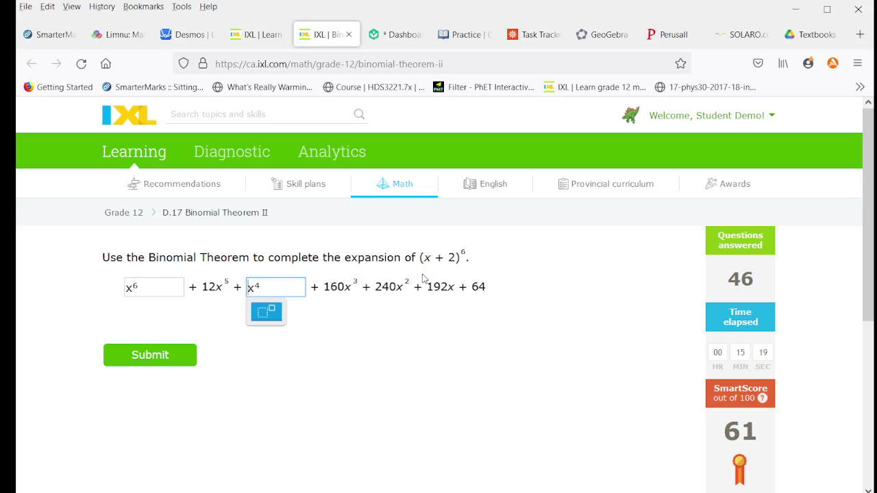
type("4")
key("BackSpace")
type("60")
left_click(192, 356)
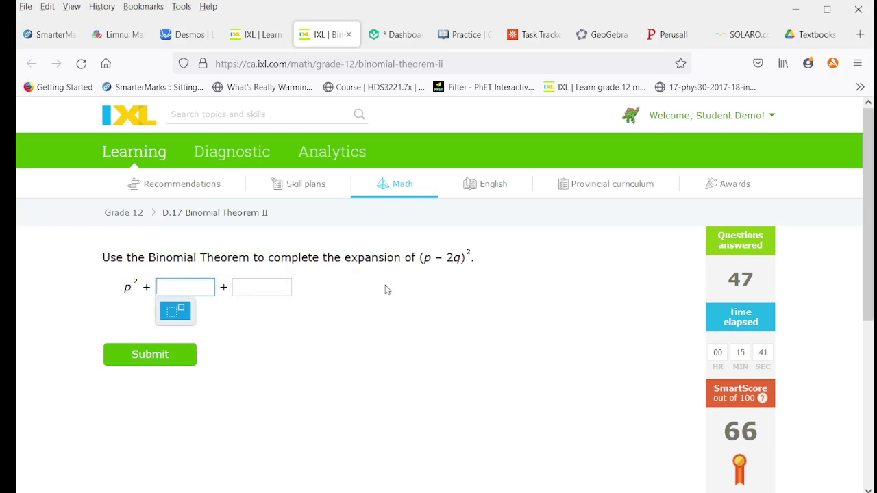
Submit -4pq as the middle term and 4q^2 as the last term in the expansion of (p − 2q)^2
type("-4pq")
key("Tab")
type("4")
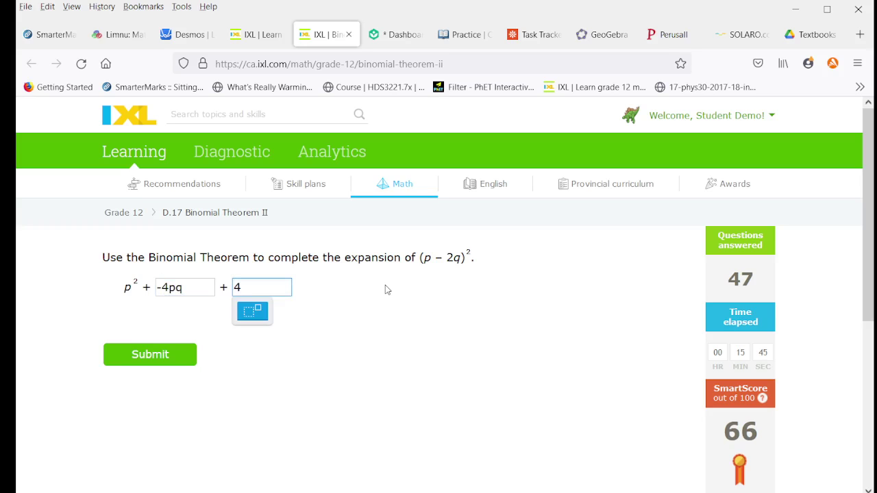
type("P62")
key("BackSpace")
key("BackSpace")
key("BackSpace")
type("P")
key("BackSpace")
type("P")
key("BackSpace")
key("BackSpace")
type("p")
key("BackSpace")
type("q^2")
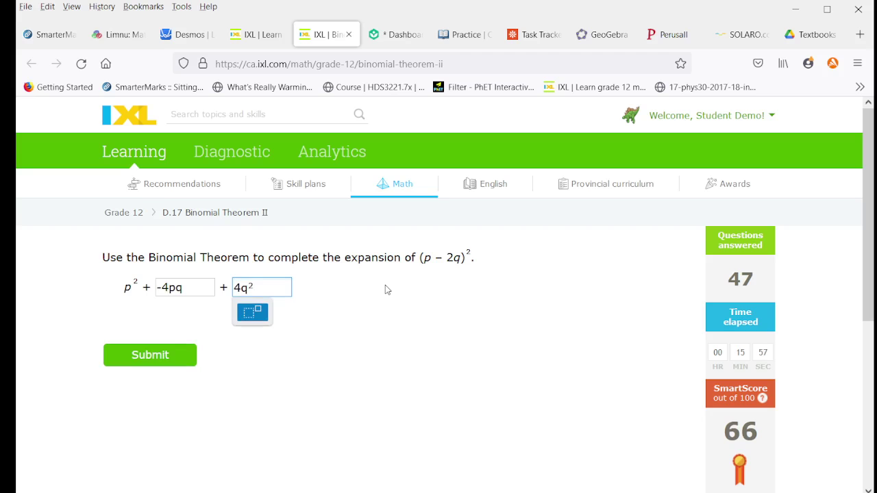
key("Return")
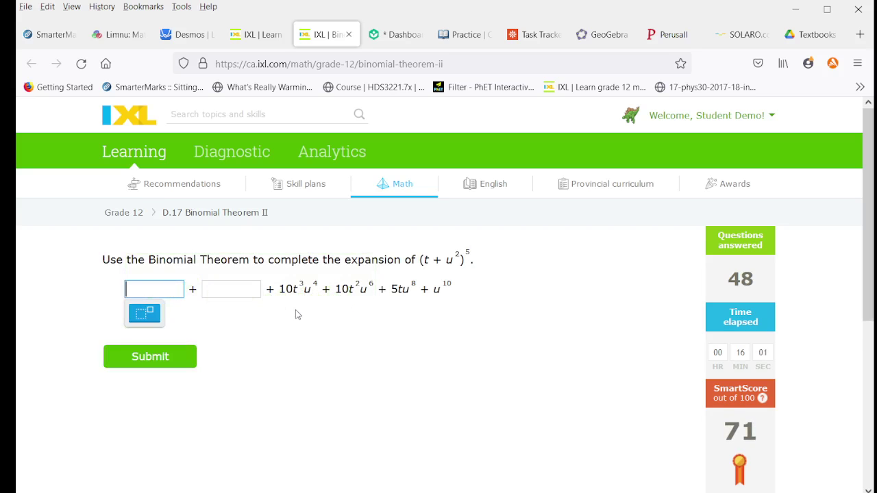
Submit t^5 as the first term and 5t^4u^2 as the second term in the expansion of (t + u^2)^5
type("t")
key("shift+6")
type("5")
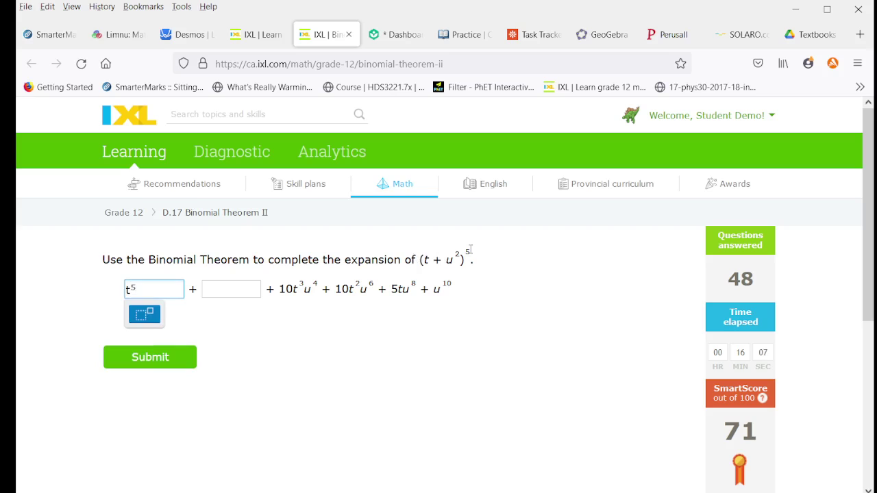
left_click(218, 289)
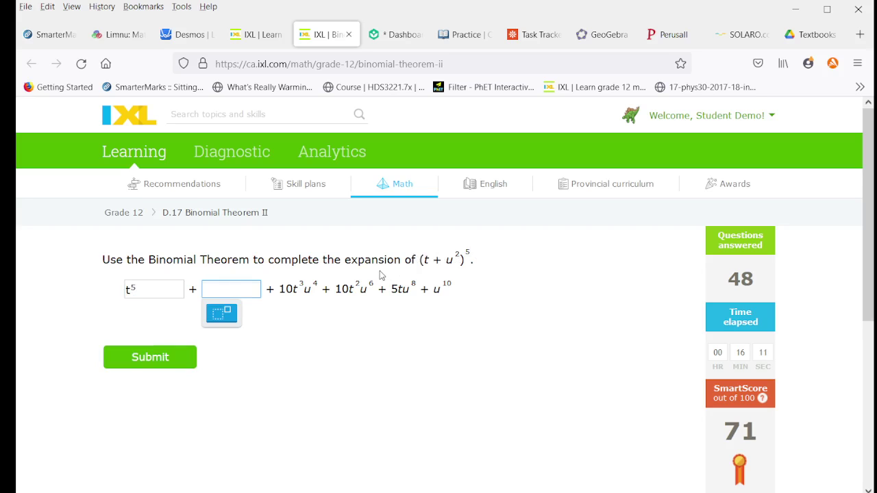
type("5t^4")
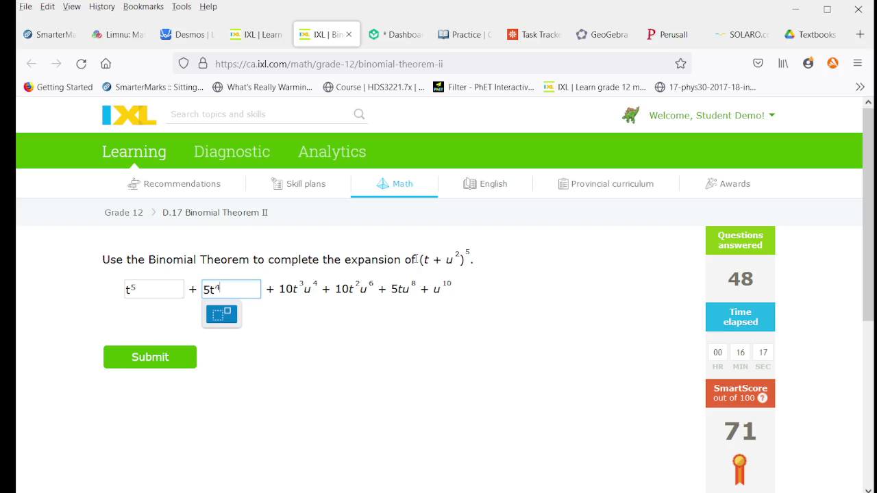
key("Right")
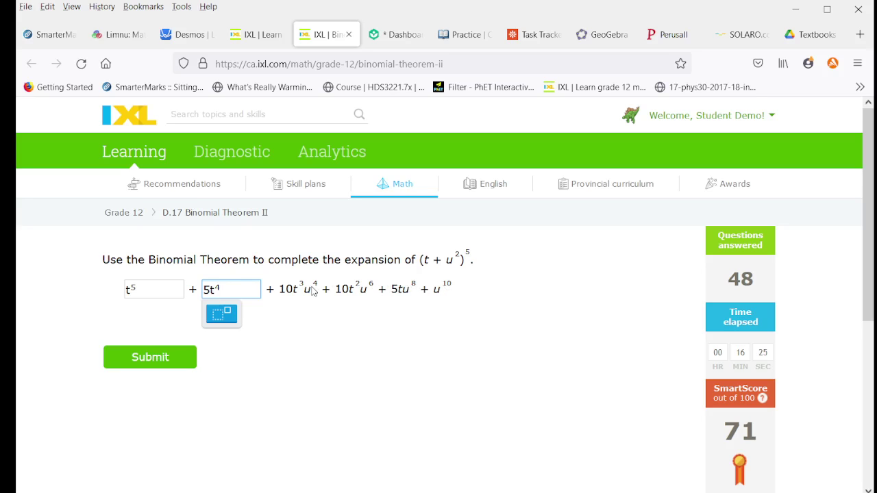
type("u^2")
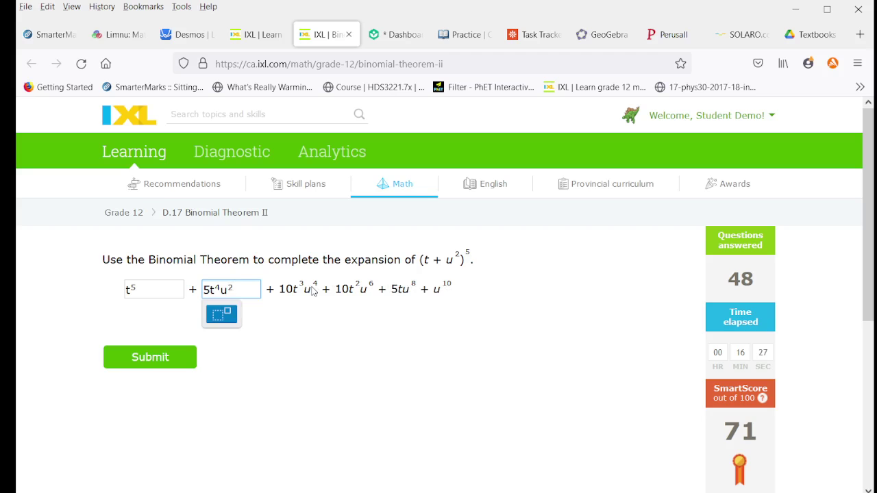
key("Return")
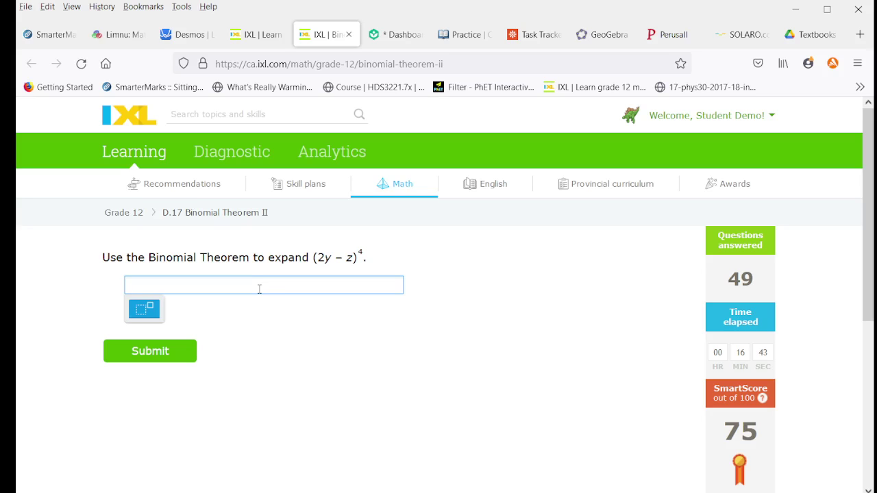
Start the expansion of (2y − z)^4 with first term 16y^4, last term z^4 and alternating signs −, +, −, + between
type("-+-+z^4")
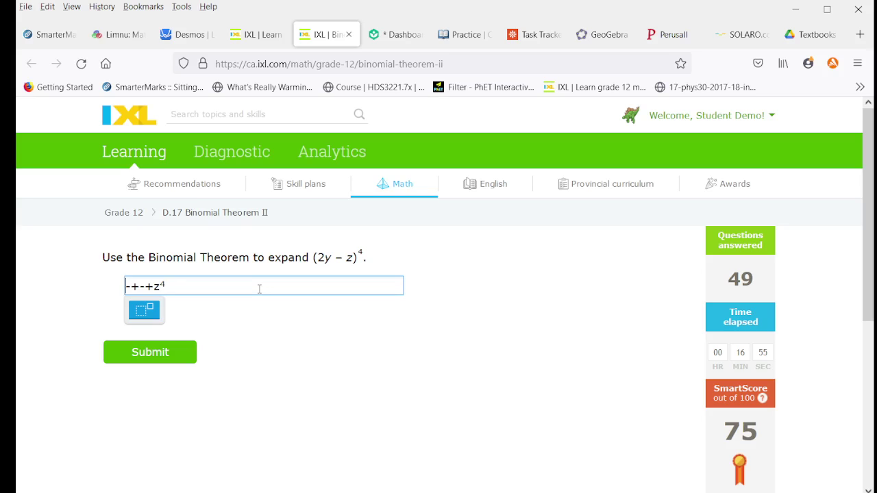
type("16")
type("y^4")
Insert 4, 6 and 4 as provisional coefficients of the three middle terms
type("4")
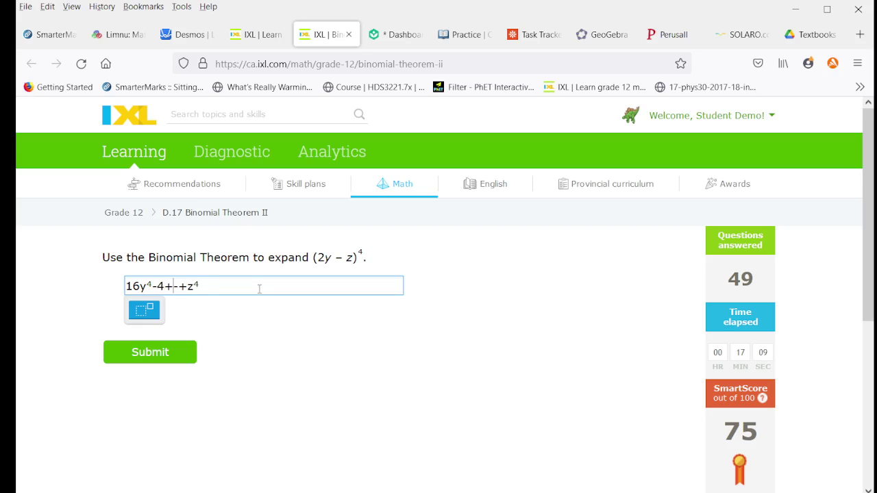
key("Right")
key("Right")
key("Right")
key("Left")
type("4+6")
Add y^3 to the second term and y^2 to the third term of the expansion
key("Left")
key("Left")
type("y^3")
key("Right")
key("Right")
key("Right")
type("y^3")
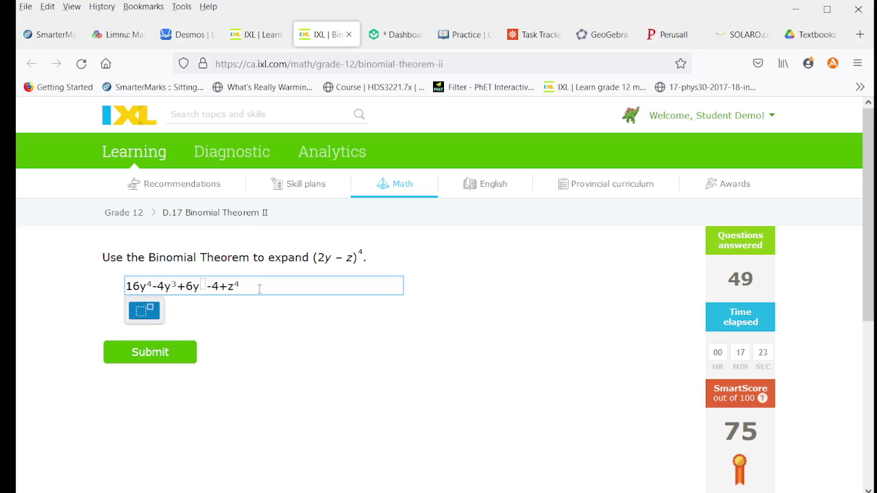
key("Right")
key("Right")
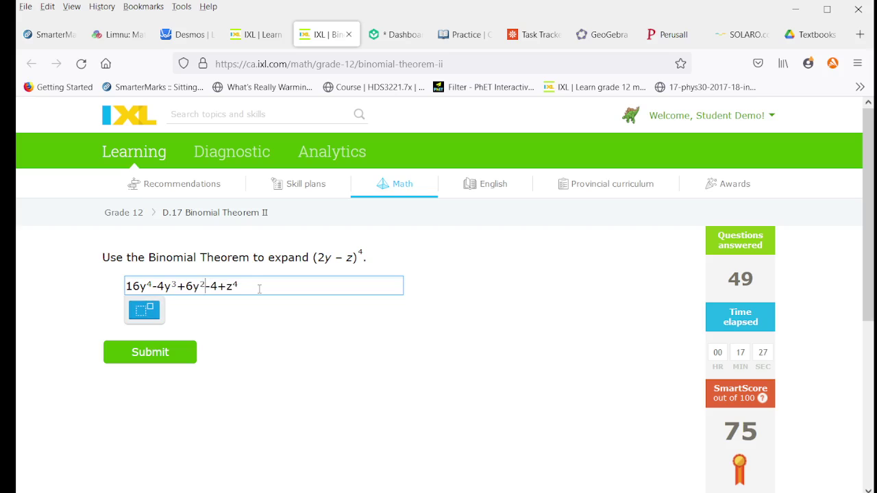
Add yz^3 to the fourth term and z^2 to the third term of the expansion
type("yz^3")
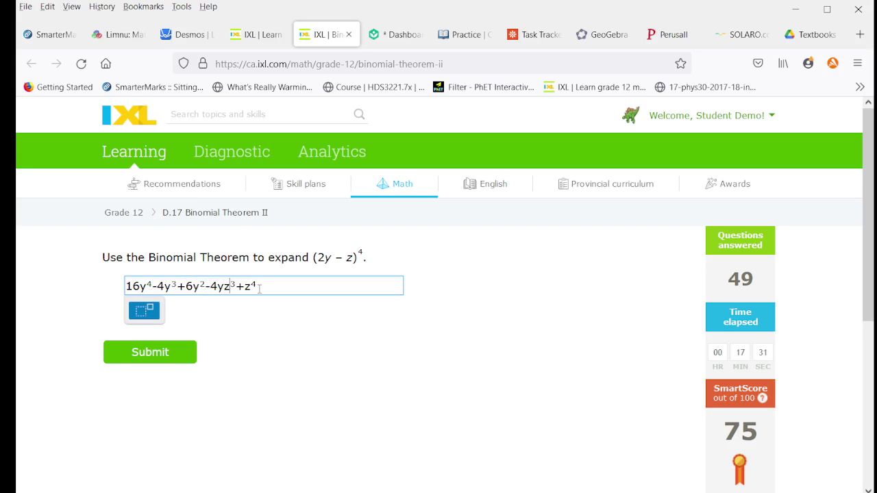
key("Left")
key("Left")
key("Left")
key("Left")
key("Left")
type("z")
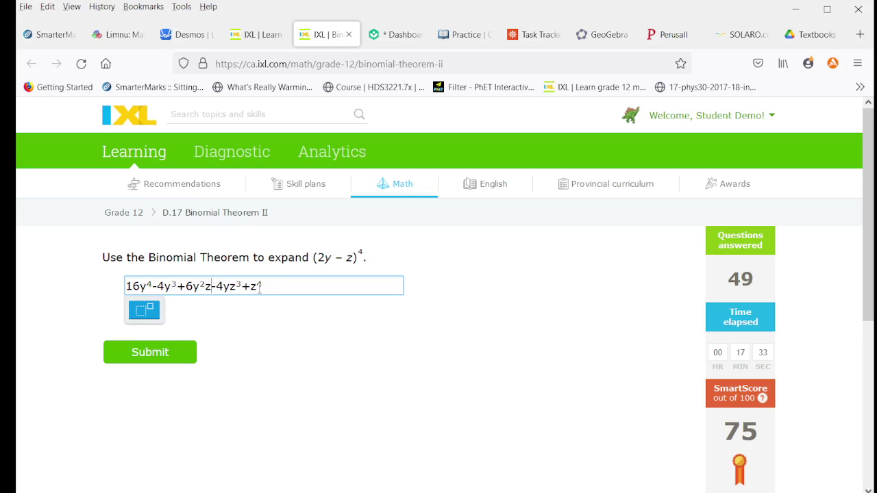
type("^2")
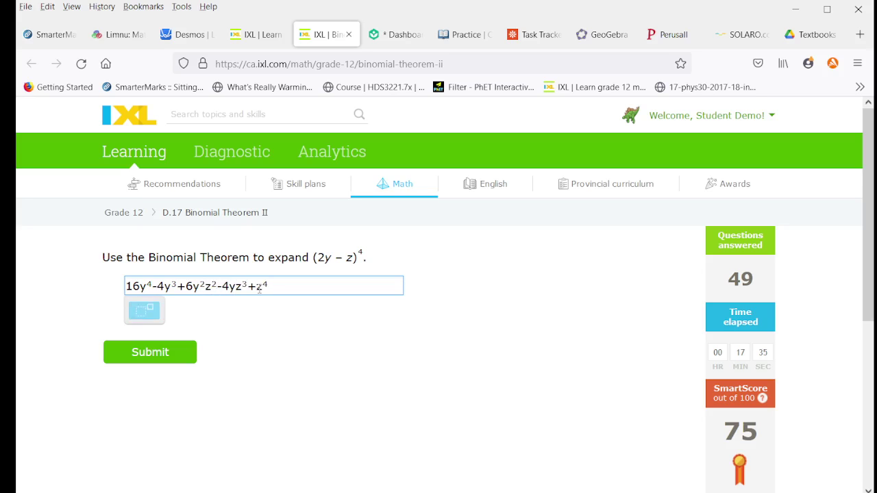
Add the factor z to the second term, after y^3
key("Left")
key("Left")
key("Left")
key("Left")
key("Left")
key("Left")
key("Left")
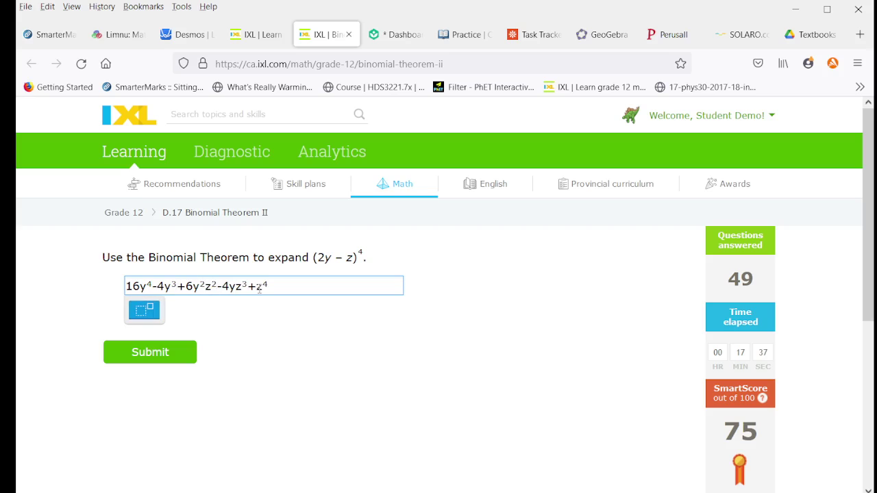
type("z")
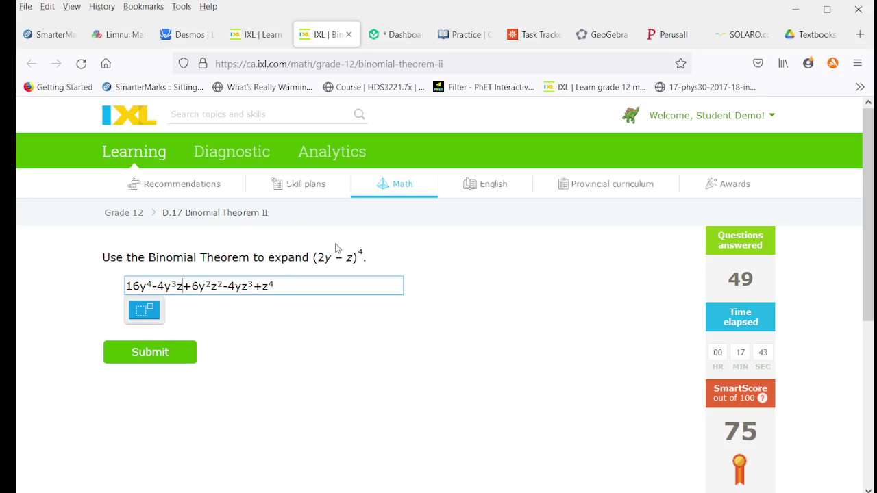
Set the coefficient of the y^3z term to 32
key("Left")
key("Left")
key("BackSpace")
type("8")
key("BackSpace")
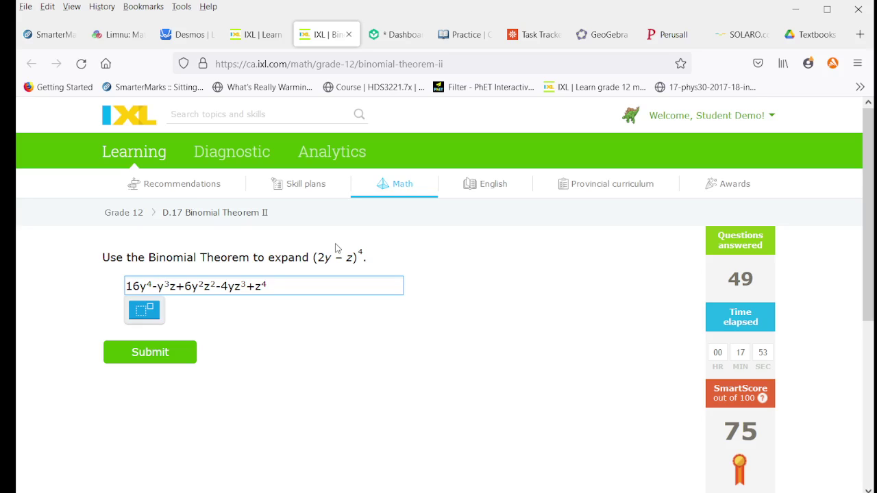
type("32")
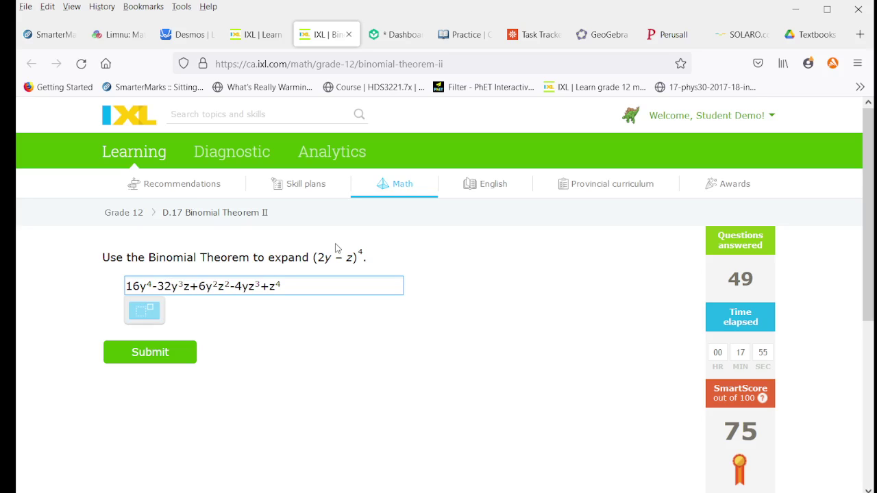
Set the coefficient of the y^2z^2 term to 24
key("Right")
key("Right")
key("Right")
key("Right")
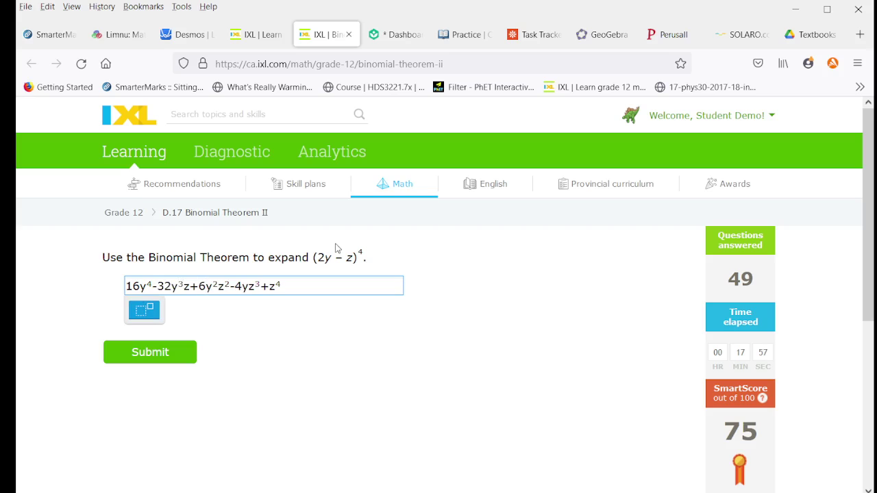
key("BackSpace")
type("24")
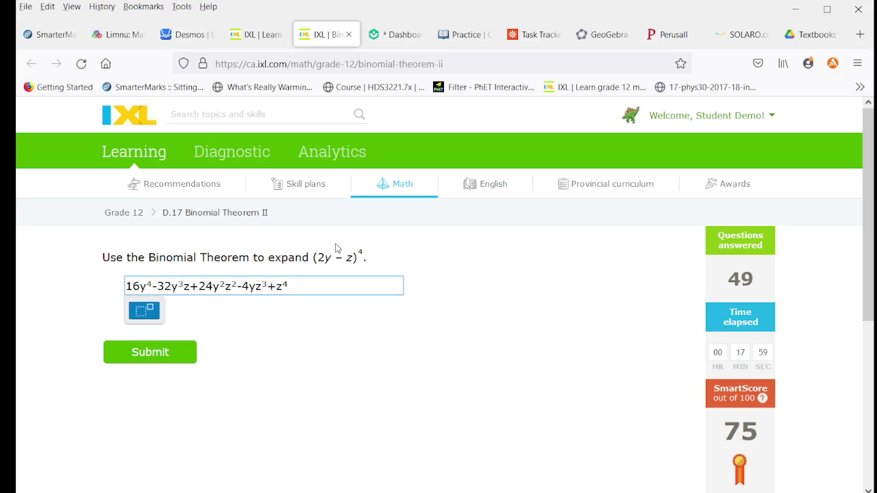
Set the coefficient of the yz^3 term to 8 and submit the expansion of (2y − z)^4
key("Right")
key("Right")
key("Right")
key("Right")
key("Right")
key("Right")
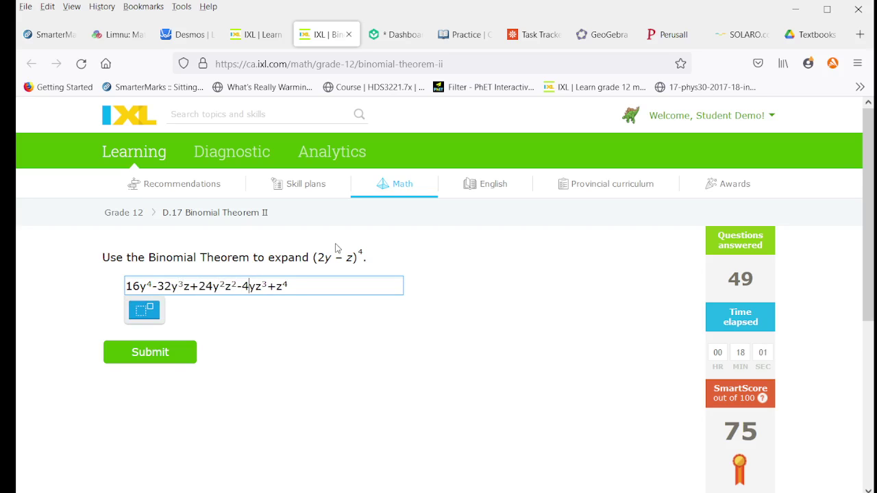
key("BackSpace")
type("8")
left_click(139, 353)
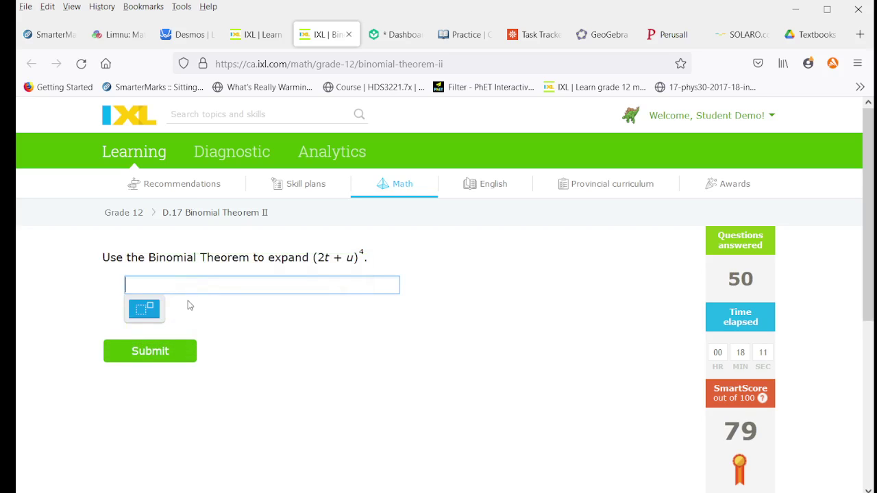
Start the expansion of (2t + u)^4 with first term 16t^4, last term u^4 and four plus signs between
type("16T")
key("BackSpace")
type("t")
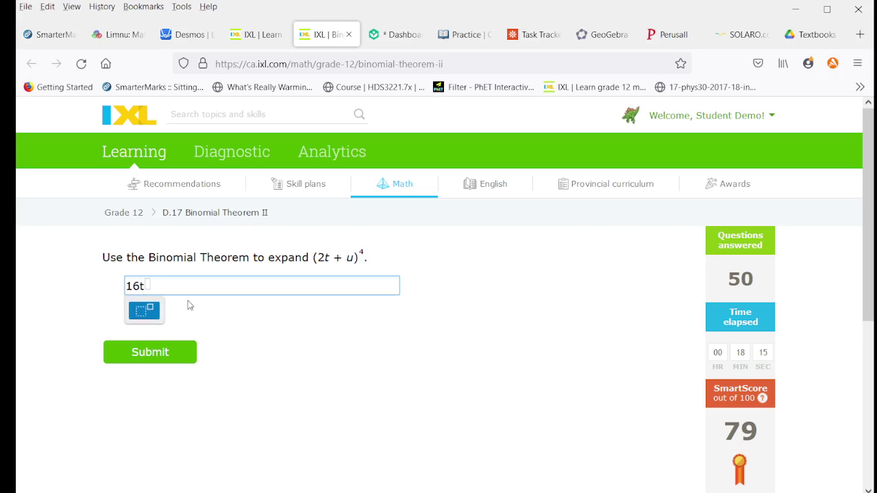
type("^4")
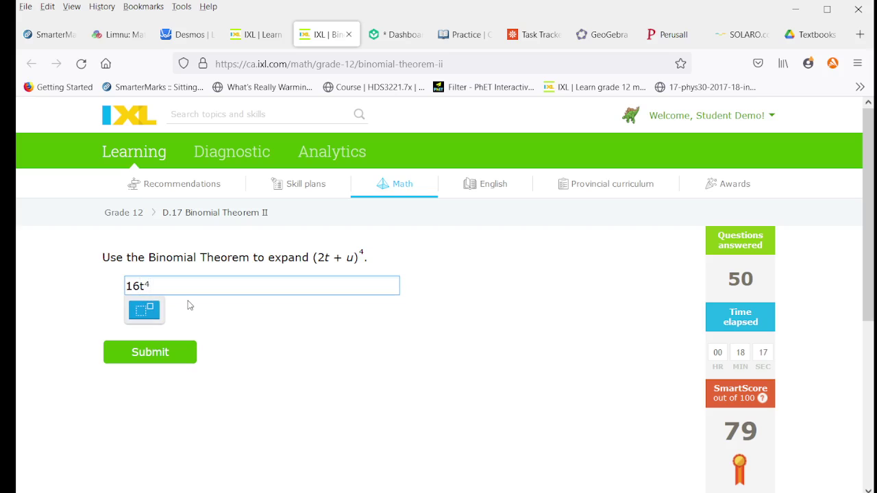
key("Right")
type("u^4")
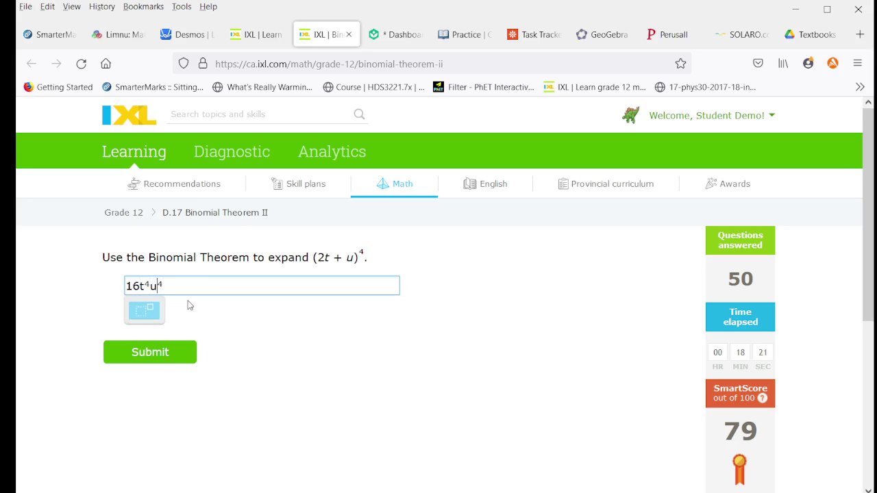
type("+++")
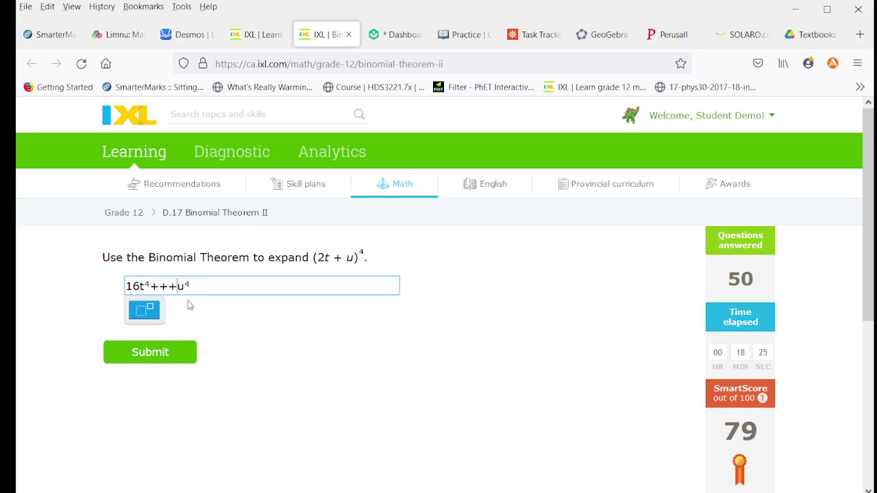
type("+")
Insert 4, 6 and 4 between the plus signs as provisional middle coefficients
key("Left")
key("Left")
key("Left")
type("4")
key("Right")
type("6")
key("Right")
type("4")
Set the three middle coefficients to 32, 24 and 8
key("BackSpace")
type("32")
key("Right")
key("BackSpace")
type("24")
key("Right")
key("Right")
key("BackSpace")
type("8")
Complete the second term as 32t^3u
key("Left")
key("Left")
key("Left")
type("t^3")
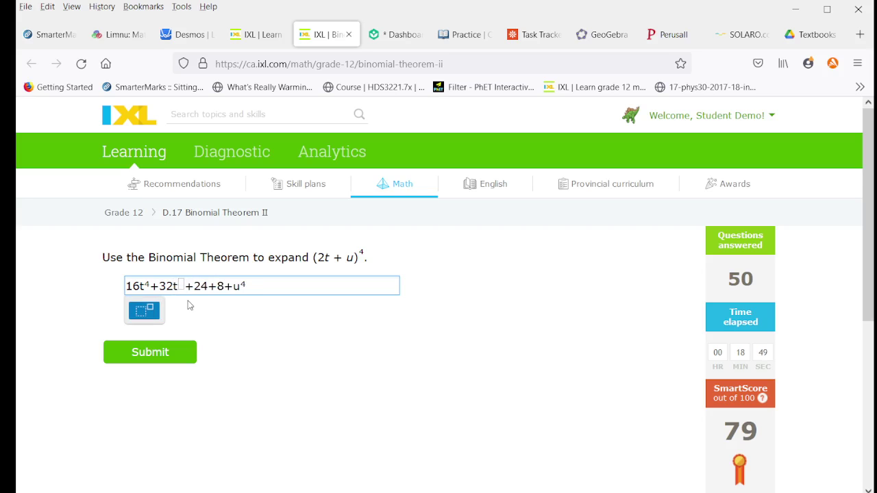
key("Right")
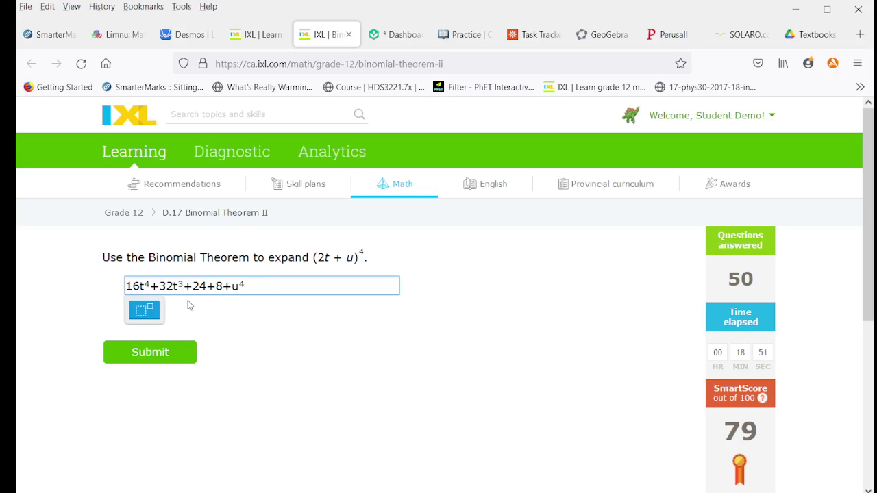
type("u")
Complete the third term as 24t^2u^2 and the fourth as 8tu^3, and submit the expansion of (2t + u)^4
key("Right")
type("t^2")
key("Right")
type("u^2")
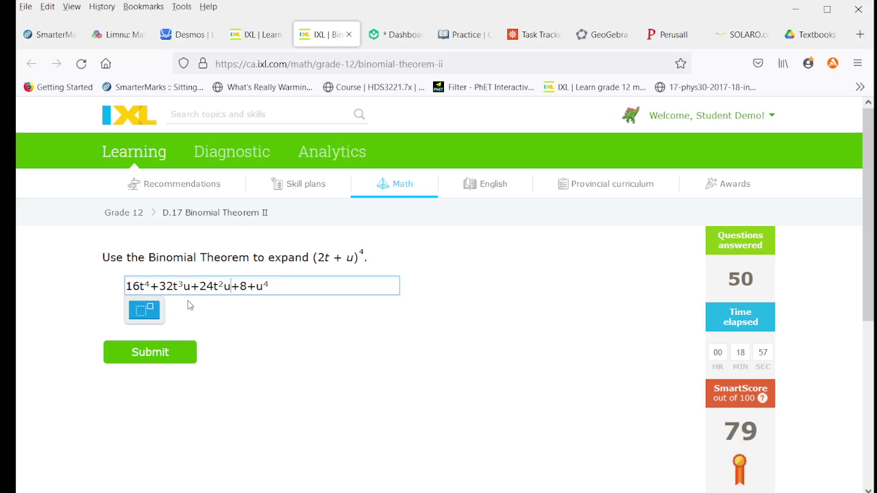
key("Right")
type("tu^3")
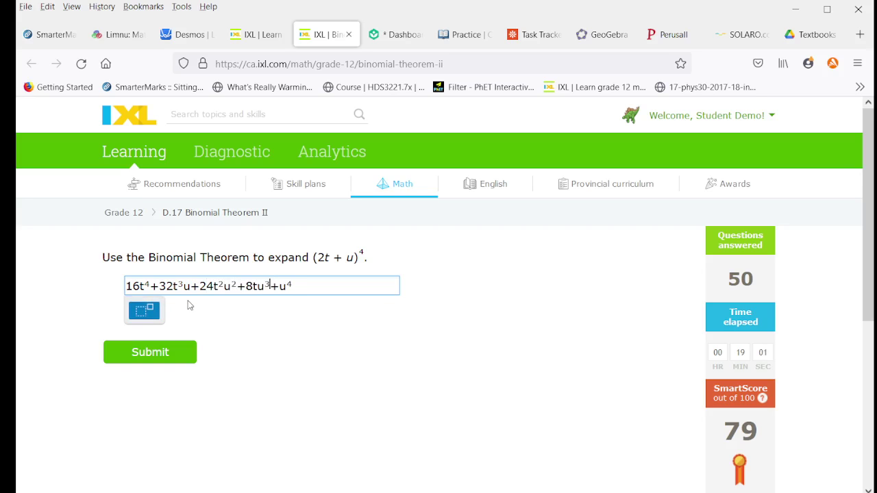
left_click(186, 353)
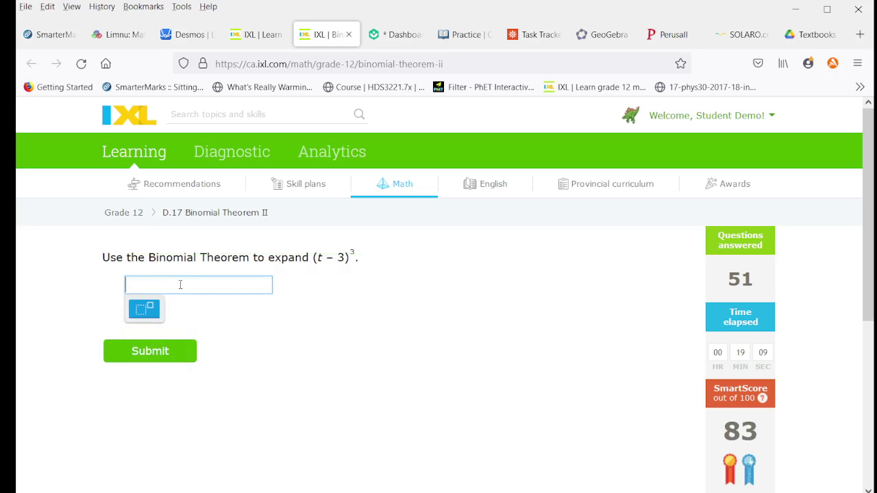
Start the expansion of (t − 3)^3 as t^3 − 3 + 3 − 27, with only coefficients in the two middle terms
type("t^3")
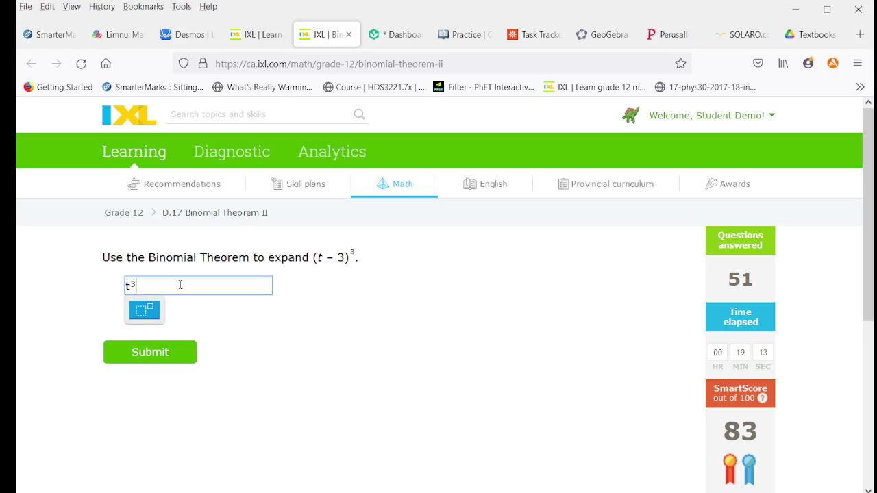
type("-+-27")
key("Left")
key("Left")
key("Left")
key("Left")
type("3")
key("Right")
type("3")
Add t^2 to the second term and t to the third term
key("Left")
key("Left")
key("Left")
key("Right")
type("t^2t")
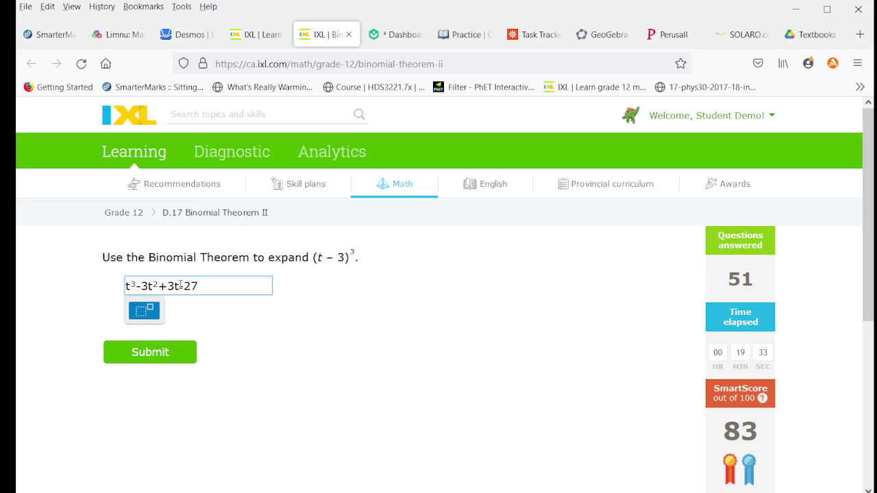
Set the coefficient of the t^2 term to 9
key("Left")
key("Left")
key("Left")
key("Left")
key("Left")
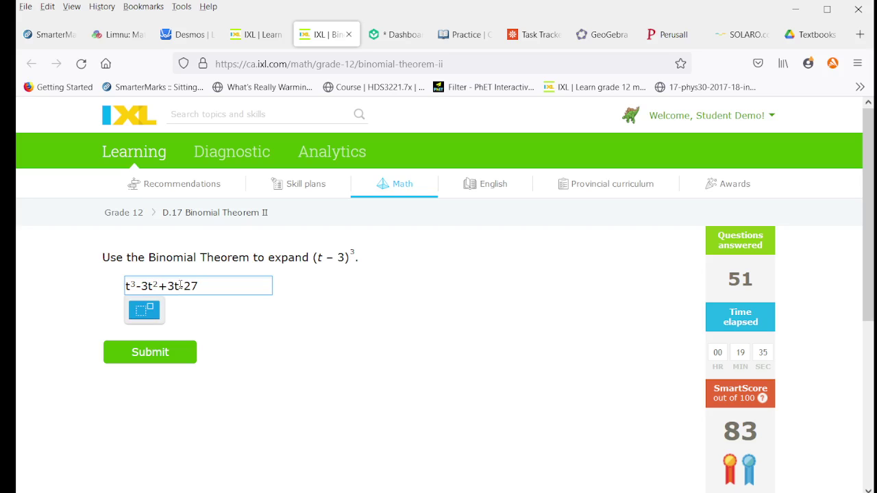
key("BackSpace")
type("27")
key("Right")
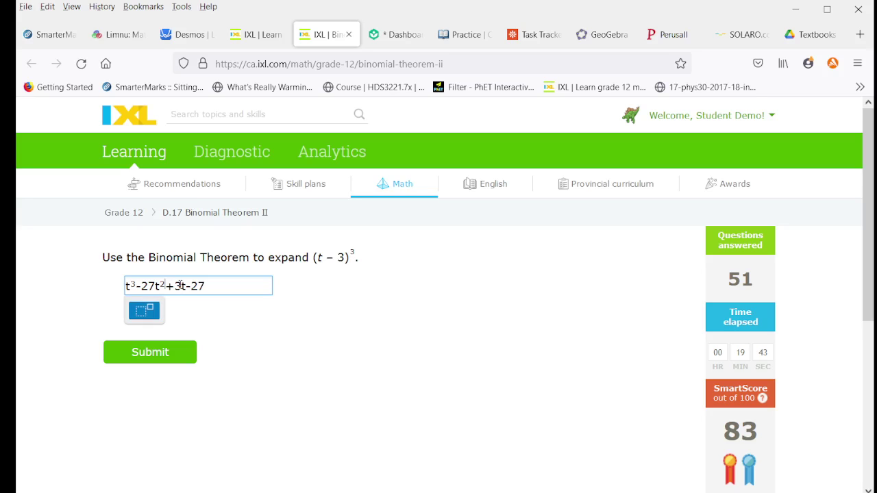
key("BackSpace")
key("BackSpace")
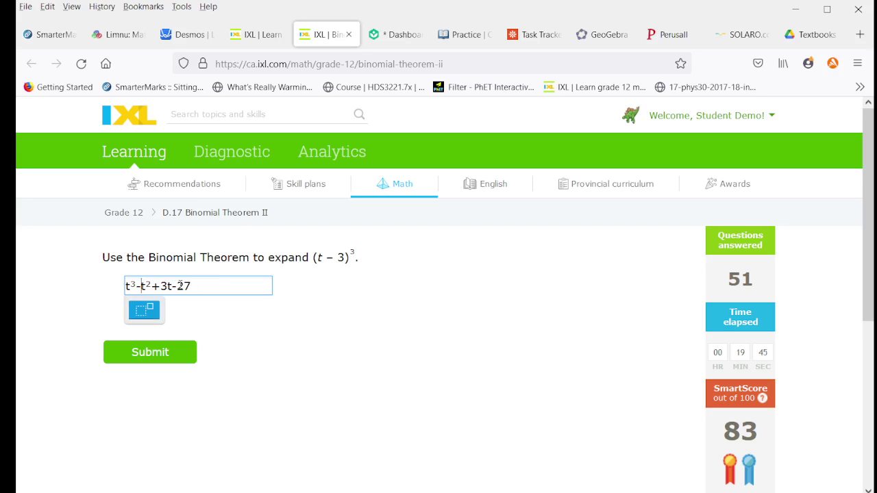
type("9")
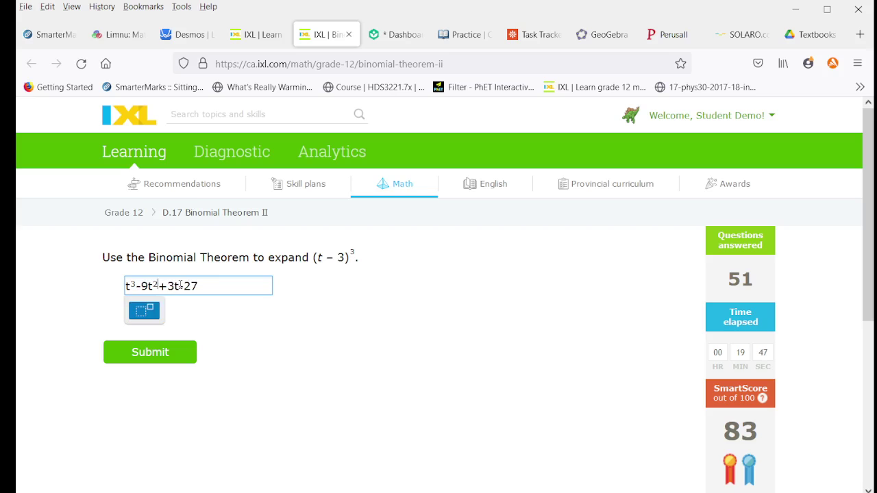
Set the coefficient of the t term to 27 and submit the expansion of (t − 3)^3
key("Right")
key("Right")
key("Right")
key("Right")
key("BackSpace")
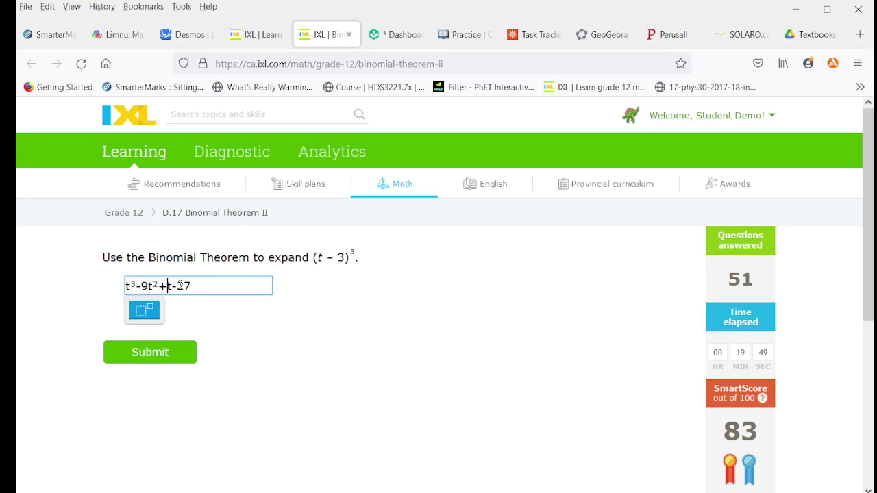
type("27")
left_click(176, 356)
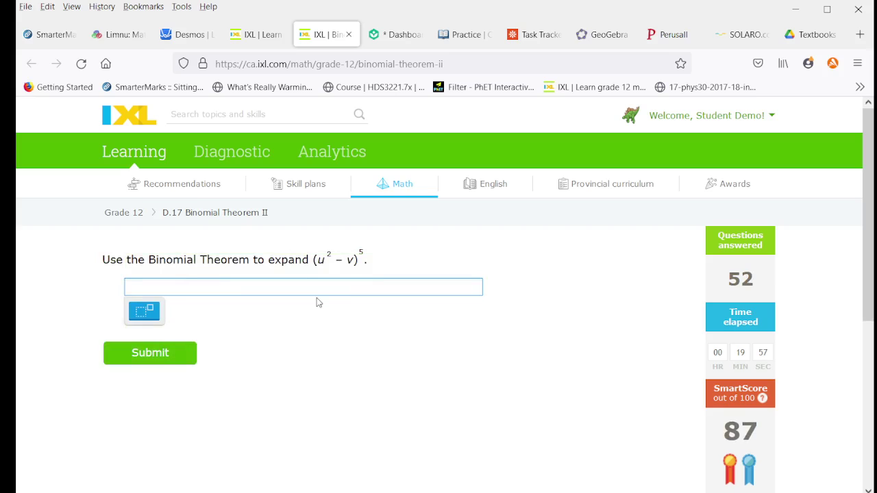
Enter the coefficients 1 5 10 10 5 1 for (u^2 − v)^5 and replace the leading 1 with u^10
type("1 5 10 10 5 1")
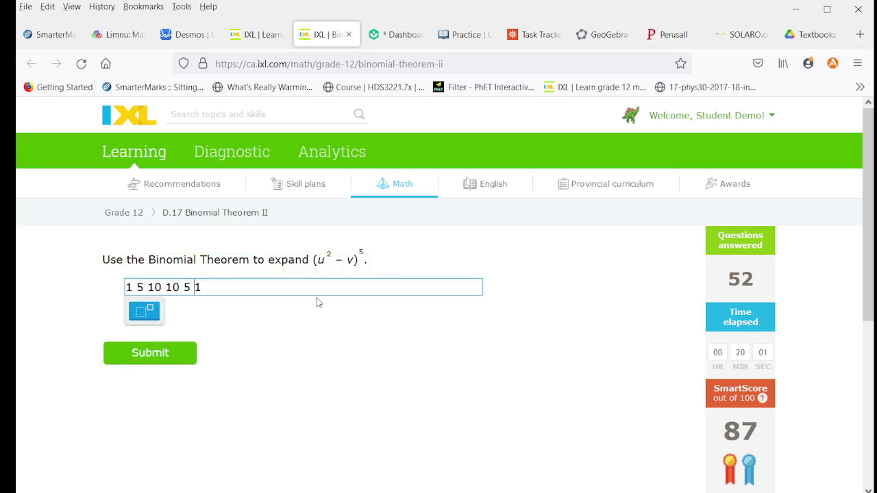
key("Left")
key("Left")
key("BackSpace")
type("u^1")
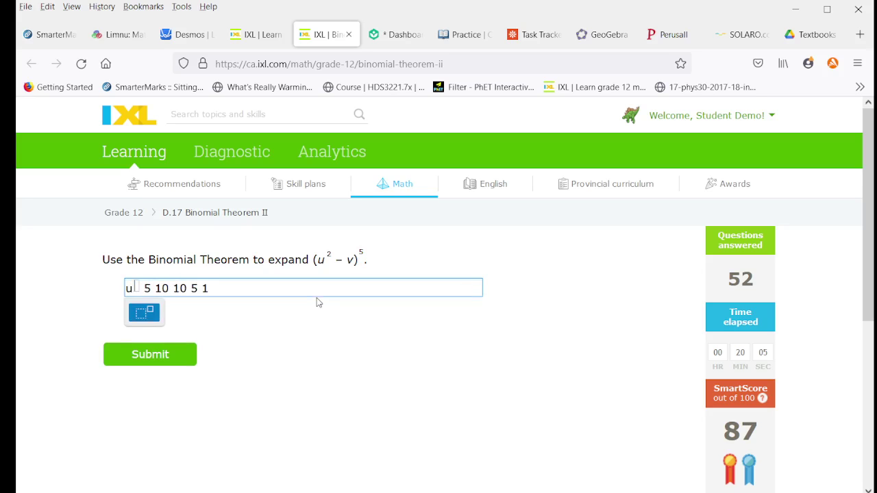
type("0")
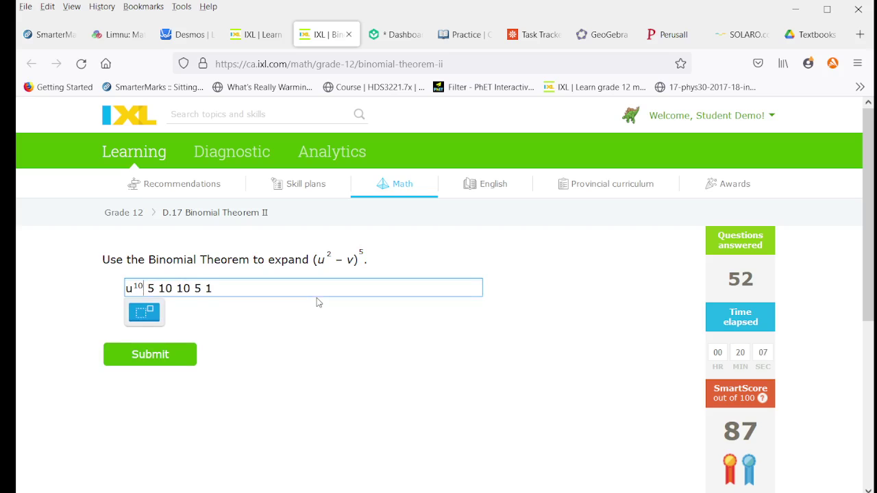
Put a minus sign before the first 5, append u^8 to it and follow it with a plus sign
type("-")
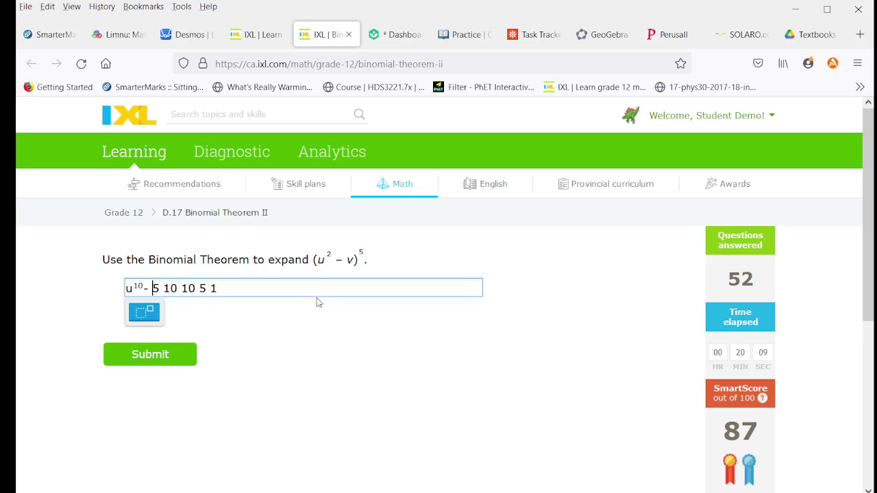
key("Right")
type("u^8")
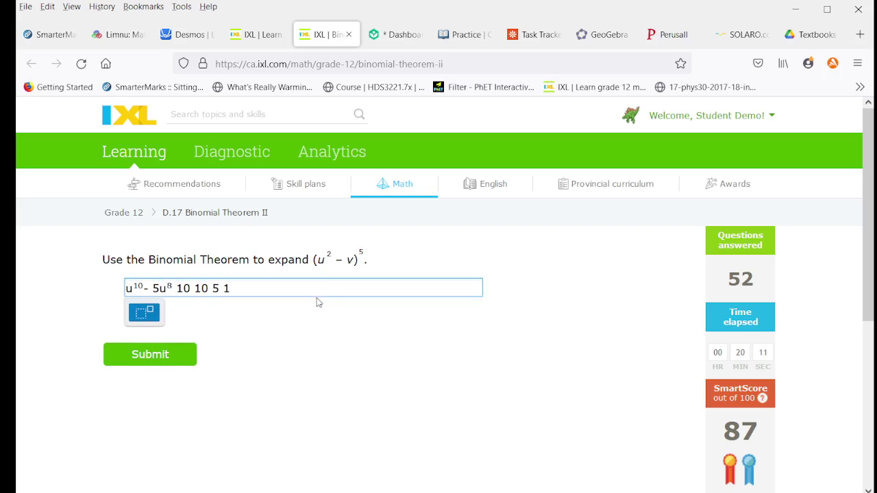
key("Right")
type("+")
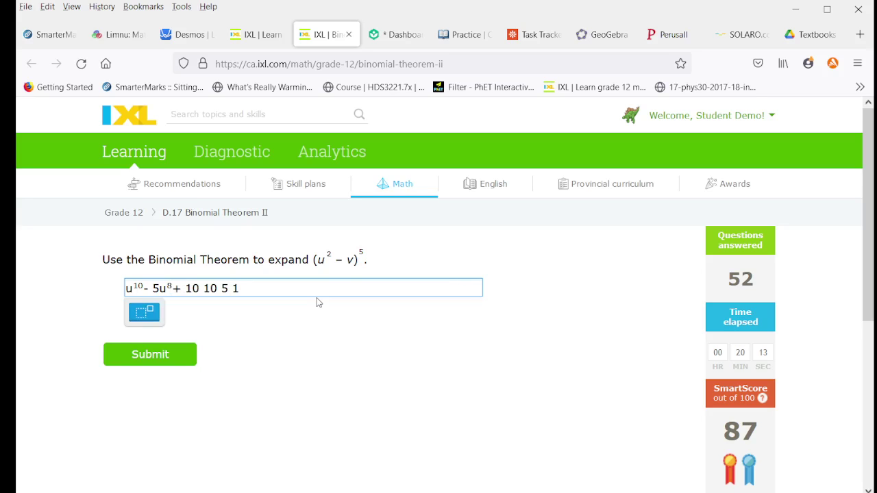
Complete the third term as 10u^6 and the fourth term as + 10u^4
key("Right")
key("Right")
type("u^6")
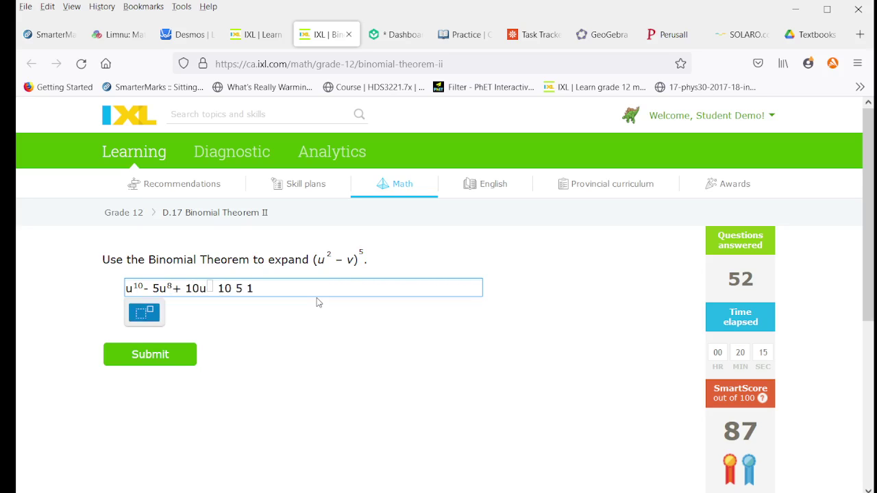
key("Right")
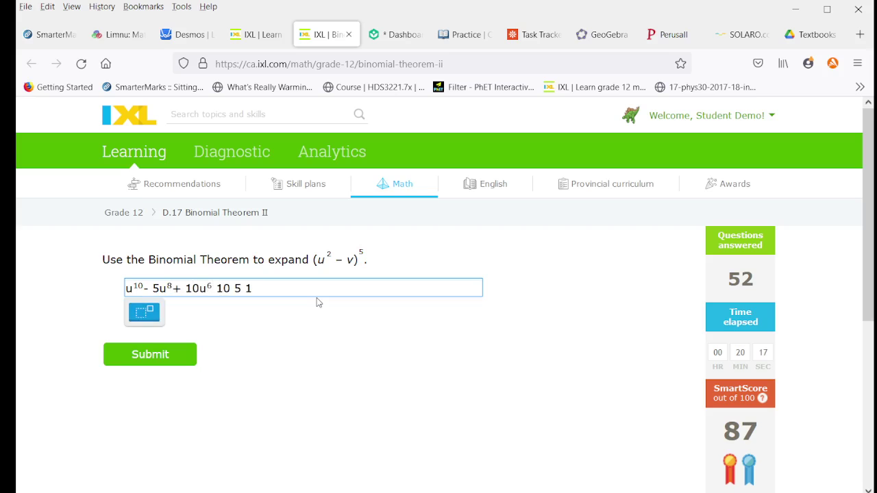
type("+ 10u^4")
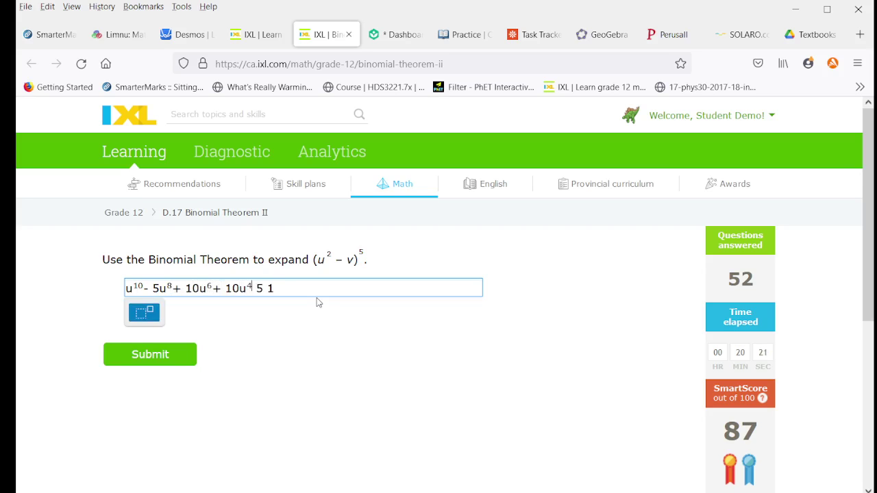
Insert a minus sign before the second 5 and change the sign before 10u^4 to minus
key("Right")
type("-")
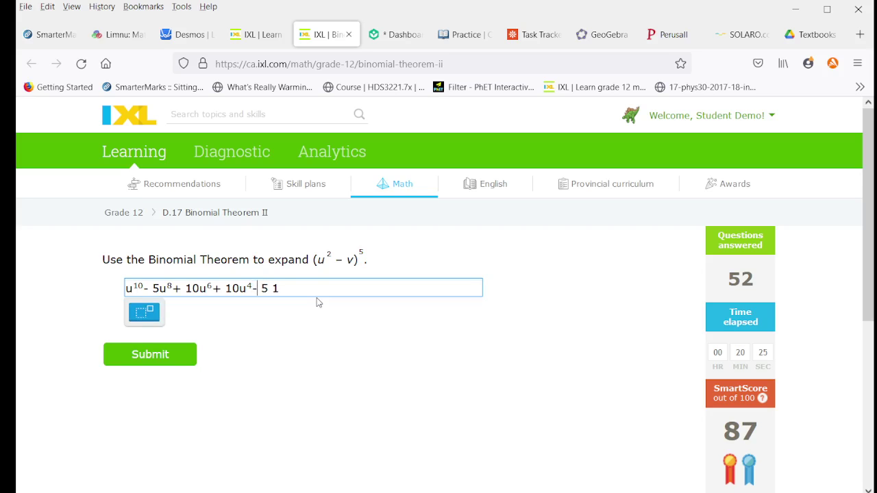
key("Left")
key("Left")
key("Left")
key("Left")
key("Left")
key("Left")
key("BackSpace")
type("-")
Change the sign before the second 5 to plus, append u^2 to it and put a minus before the final 1
key("Right")
key("Right")
key("Right")
key("Right")
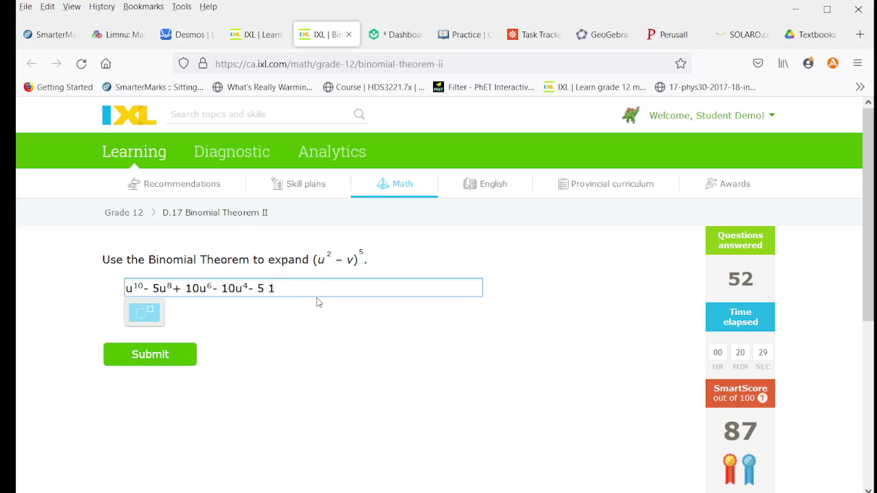
key("BackSpace")
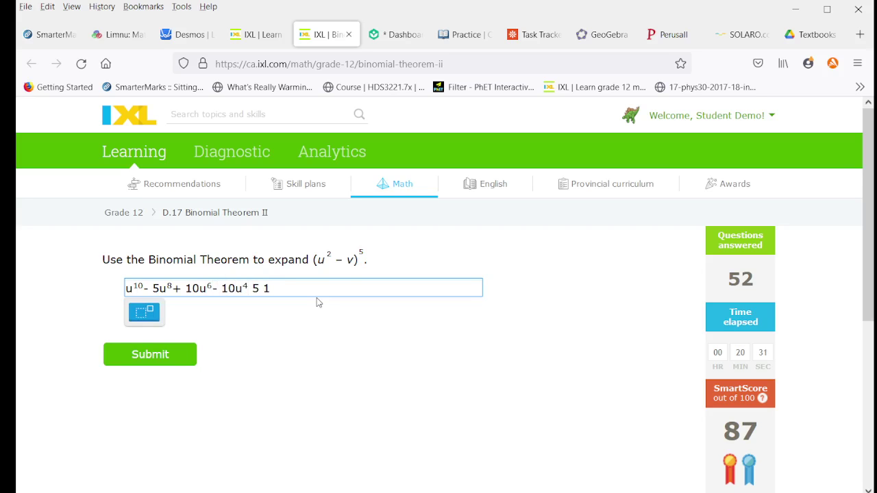
type("+")
type("-")
type("u^2")
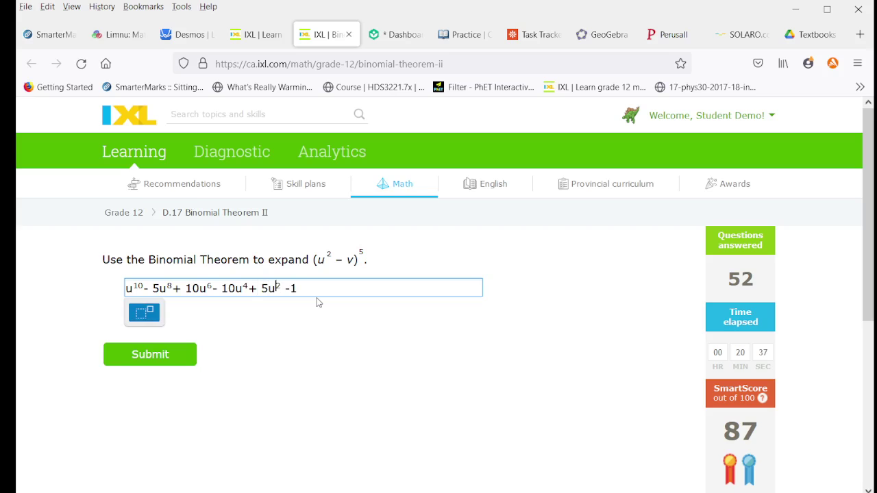
Append v to the 5u^8 term
key("Left")
key("Left")
key("Left")
key("Left")
key("Left")
key("Left")
key("Left")
key("Left")
key("Left")
key("Left")
key("Left")
key("Left")
key("Left")
key("Left")
key("Left")
key("Left")
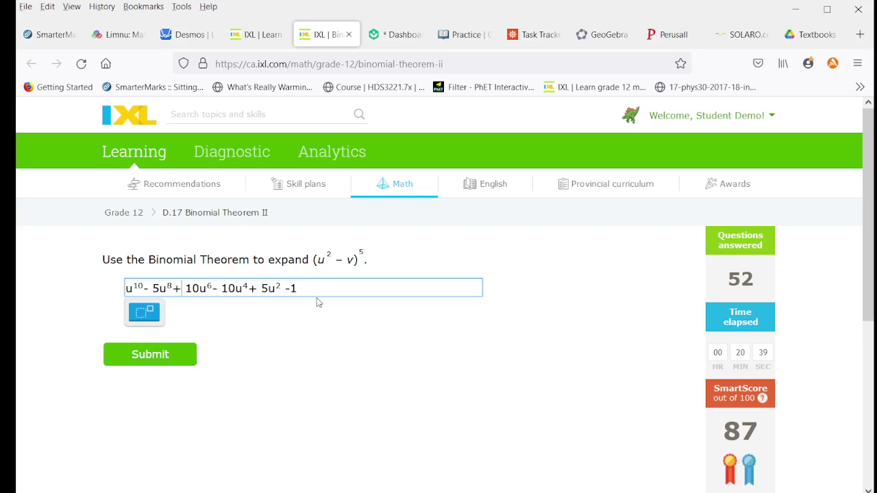
type("v")
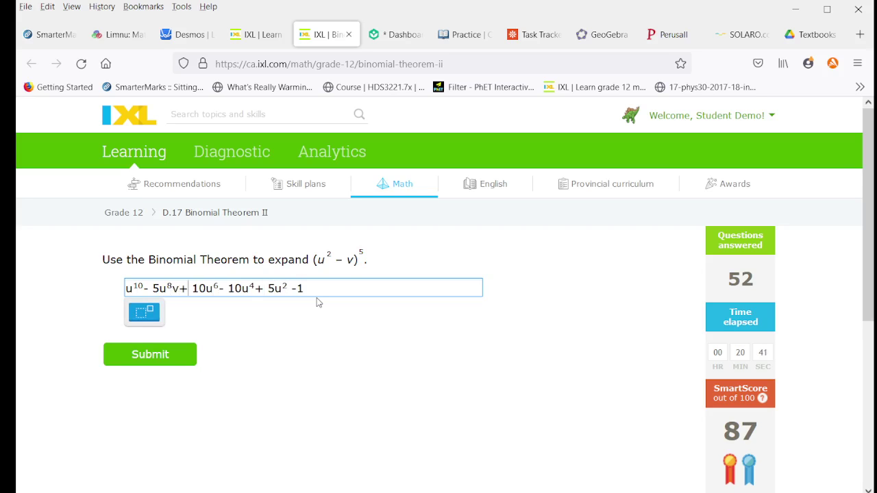
Append v^2 to the 10u^6 term
key("Right")
key("Right")
key("Right")
key("Right")
key("Right")
type("v^2")
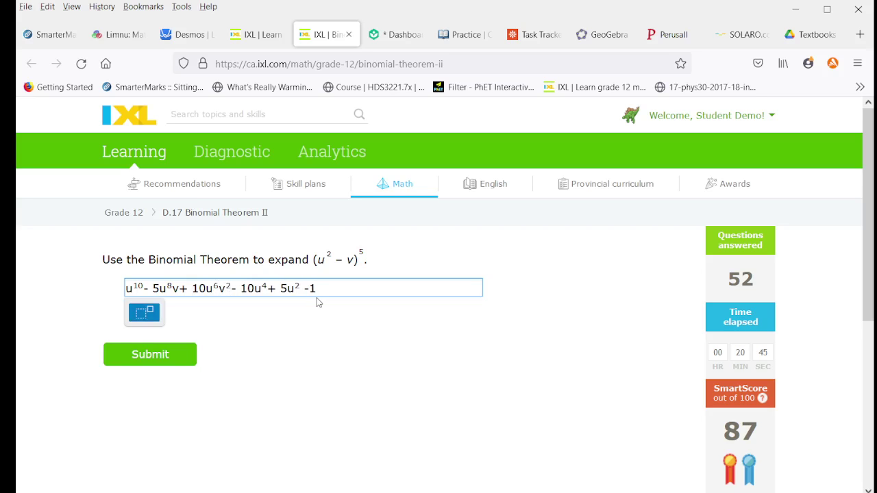
Append v^3 to the 10u^4 term and v^4 to the 5u^2 term
key("Right")
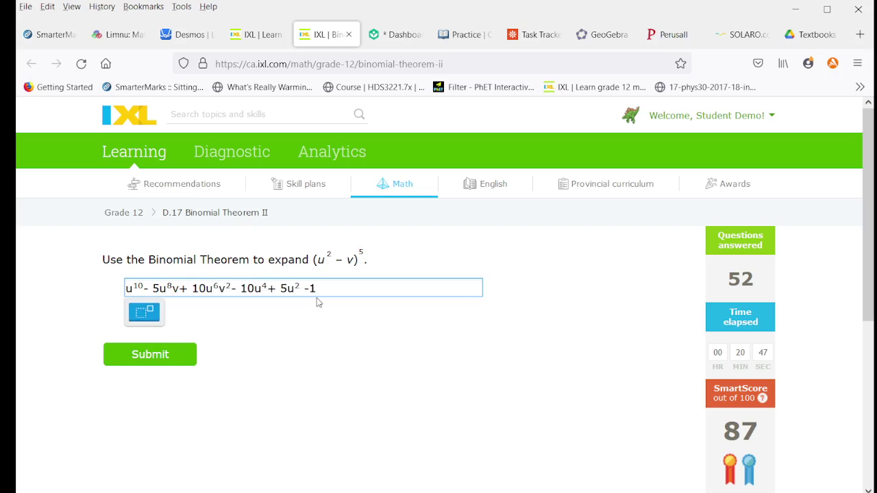
key("Right")
type("v^3")
key("Right")
key("Right")
key("Right")
key("Right")
key("Right")
key("Right")
type("v^4")
Replace the final 1 with v^5 and submit the expansion of (u^2 − v)^5
key("Right")
key("Right")
key("Right")
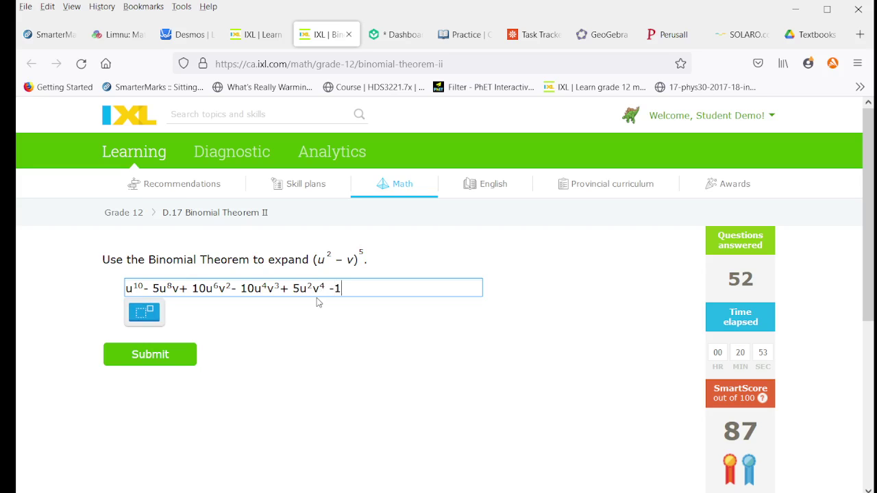
key("BackSpace")
type("v^5")
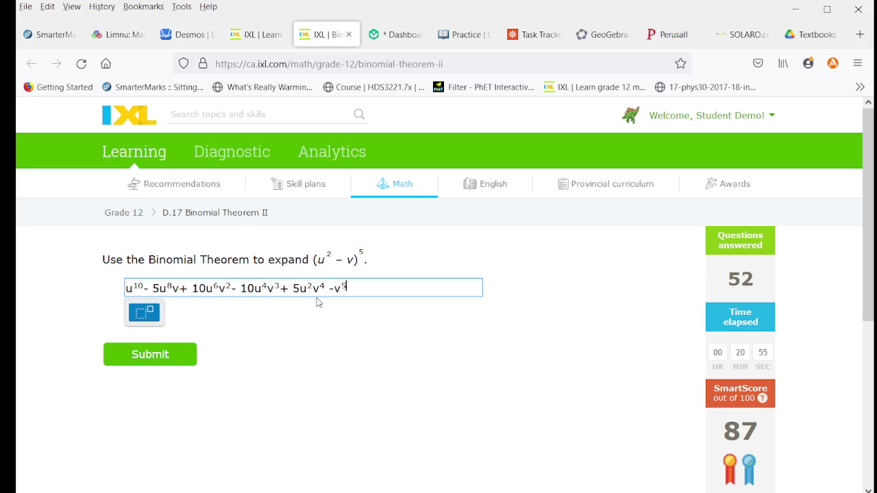
left_click(147, 358)
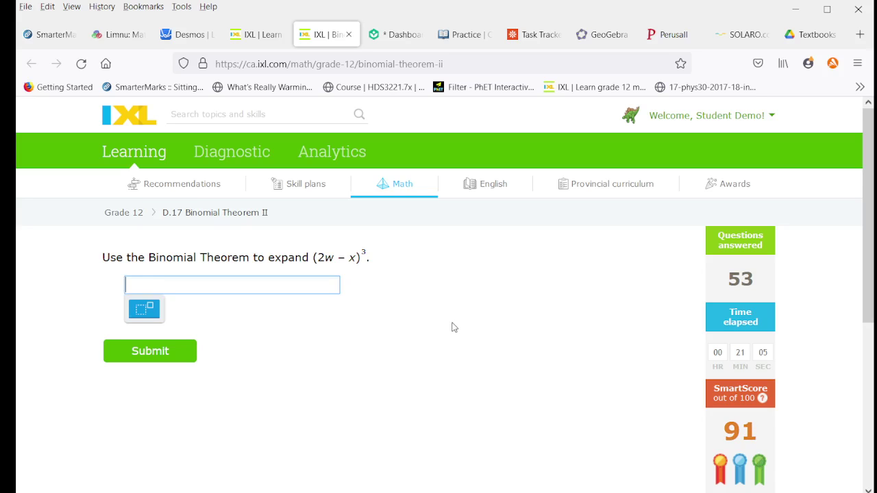
Enter 8w^3-+-x^3 as the outline of the expansion of (2w − x)^3
type("8w^3")
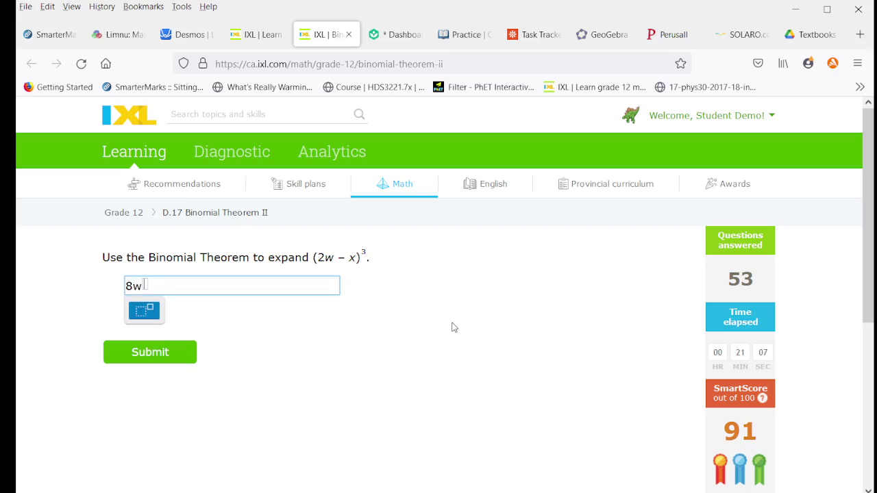
type("-")
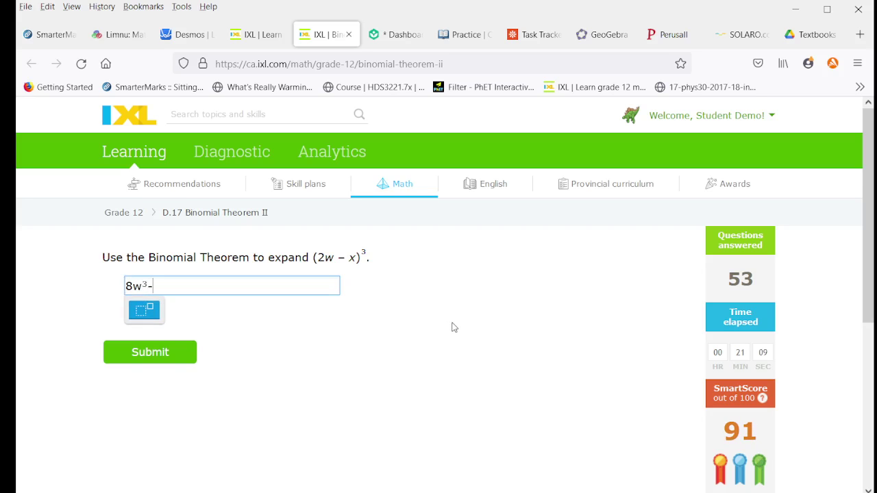
type("+-x")
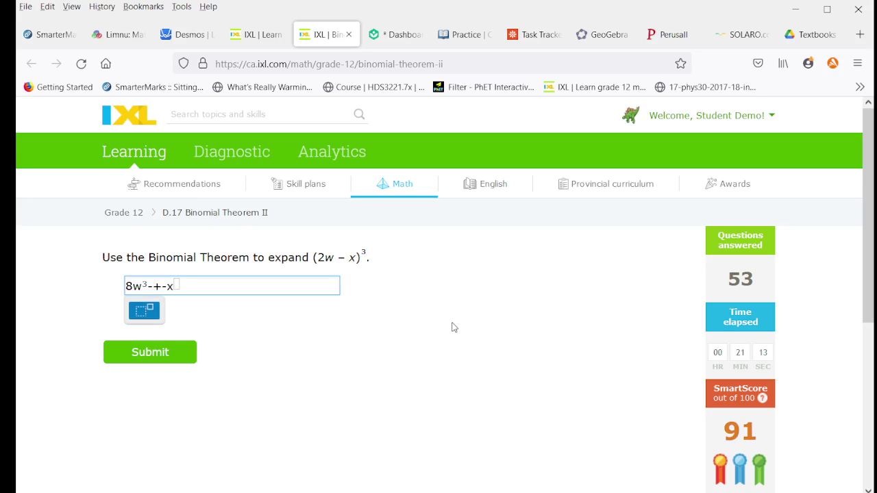
type("^3")
Set the coefficients of the two middle terms to 12 and 2
key("Left")
key("Left")
key("Left")
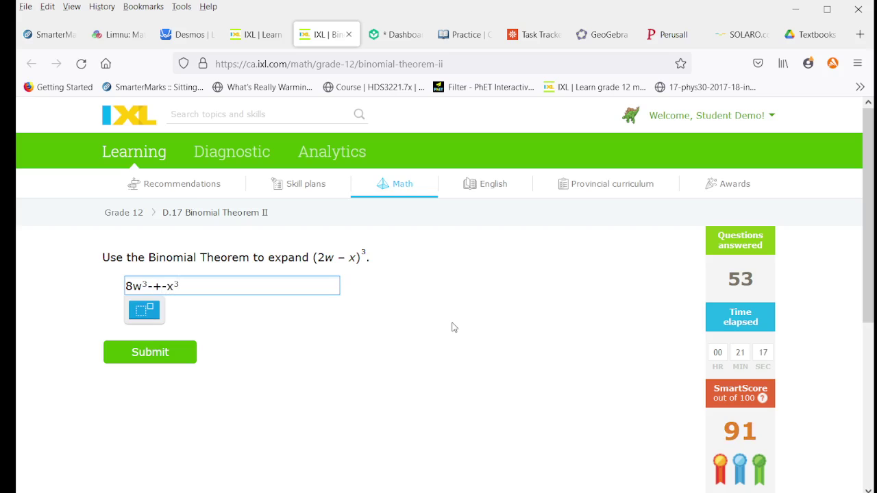
type("3")
key("Right")
type("3")
key("BackSpace")
type("12")
key("Right")
key("Right")
key("BackSpace")
type("2")
Append w^2x to the second term's coefficient 12
key("Right")
type("w")
type("^2")
key("Right")
type("xx")
key("BackSpace")
Complete the third term as 2wx^2, submit the expansion of (2w − x)^3 and continue to the next question
key("Right")
key("Right")
key("Right")
type("wx^2")
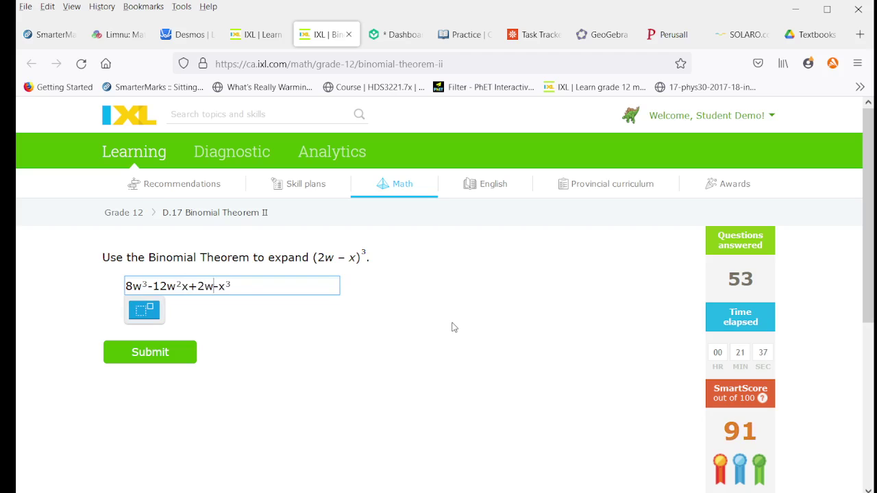
left_click(162, 353)
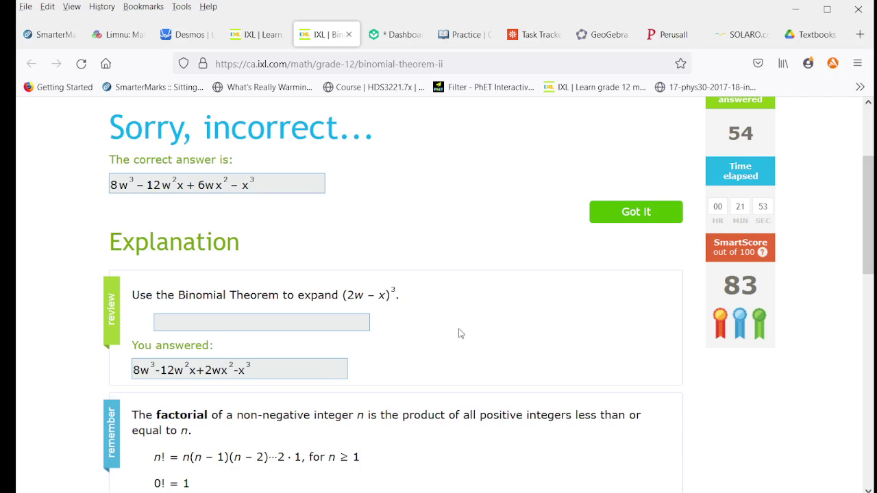
left_click(661, 213)
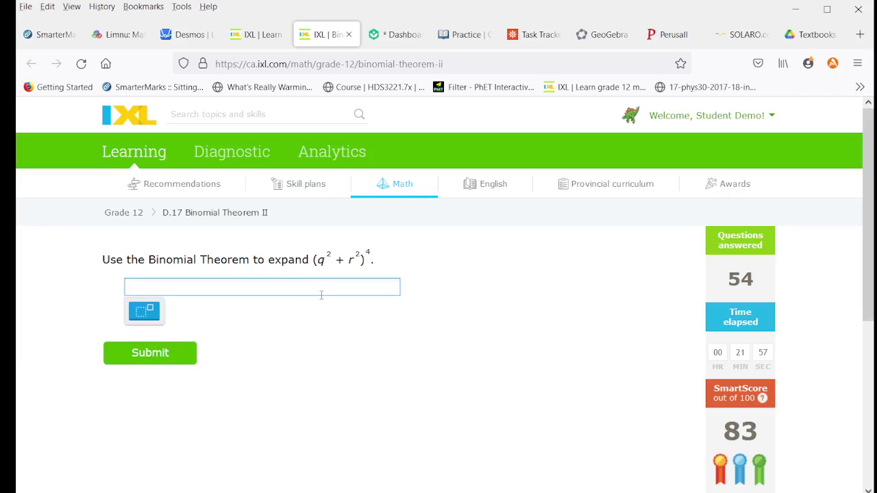
Enter q^8+r^8 for (q^2 + r^2)^4 and insert the middle coefficients as 4 6 4+ before r^8
type("q^8")
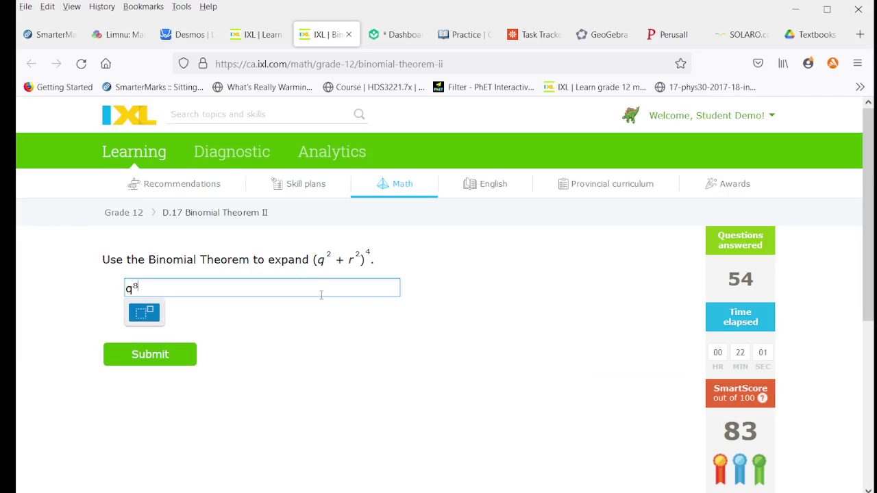
key("Right")
type("+")
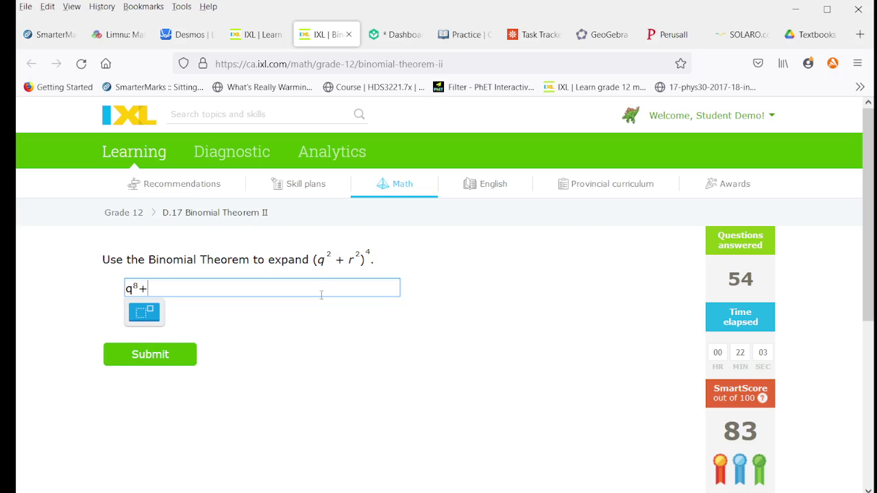
type("r^8")
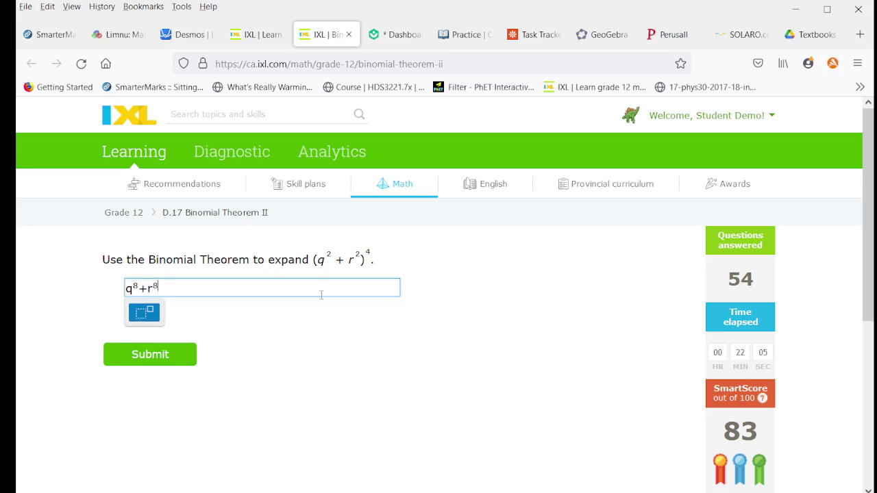
key("Left")
key("Left")
key("Left")
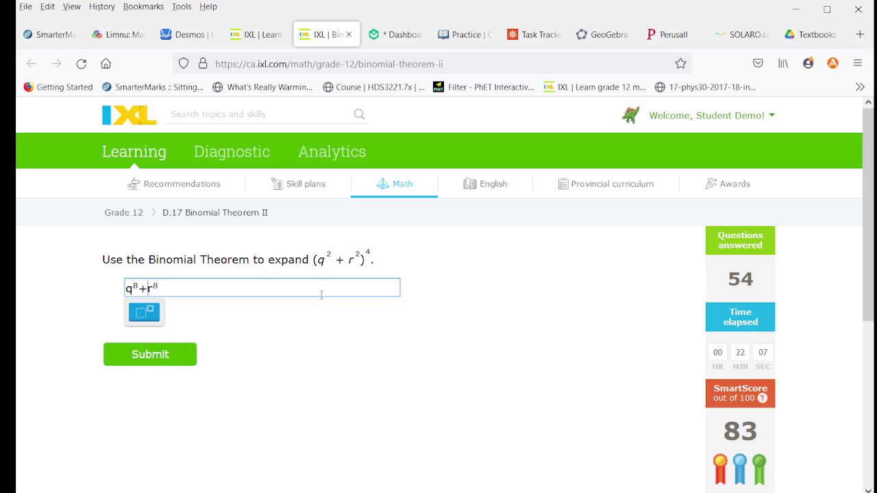
type("4 6 4+")
Complete the second term as 4q^6r^2 and put a plus sign before the 6
key("Left")
key("Left")
key("Left")
type("q^6")
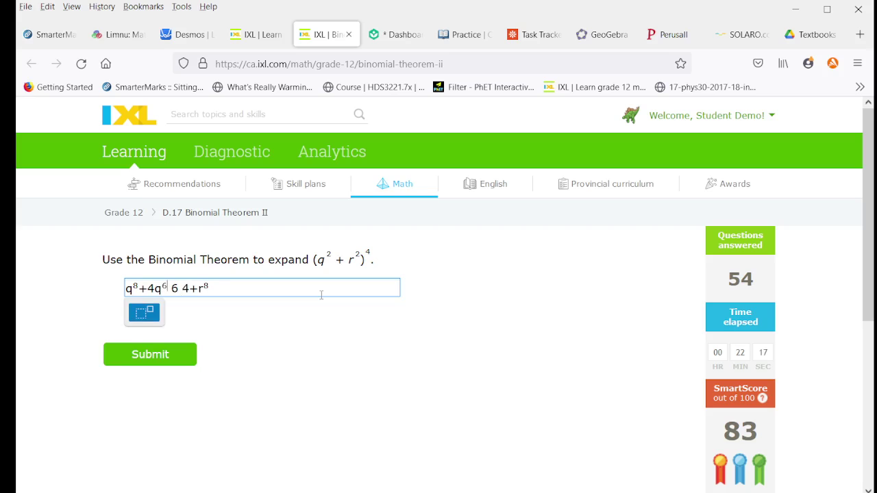
key("Right")
type("r^8")
key("BackSpace")
type("2 ")
type("+")
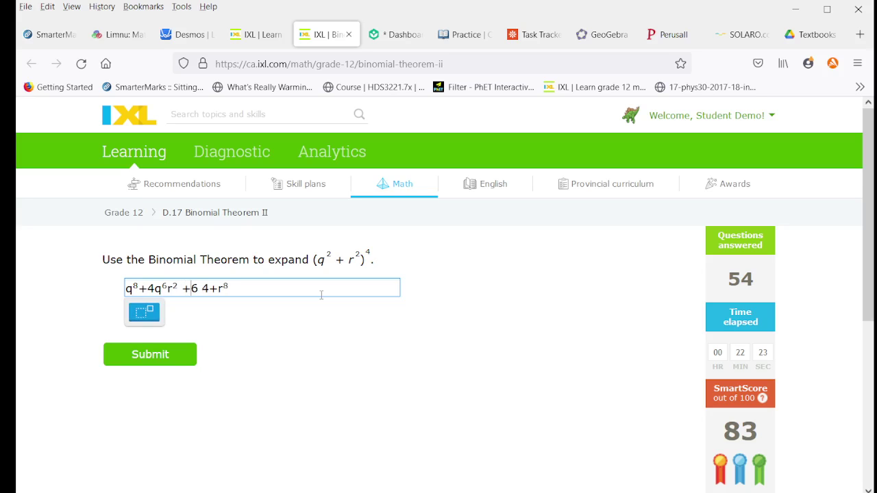
Complete the third term as 6q^4r^4 and put a plus sign before the last 4
key("Right")
type("q^4")
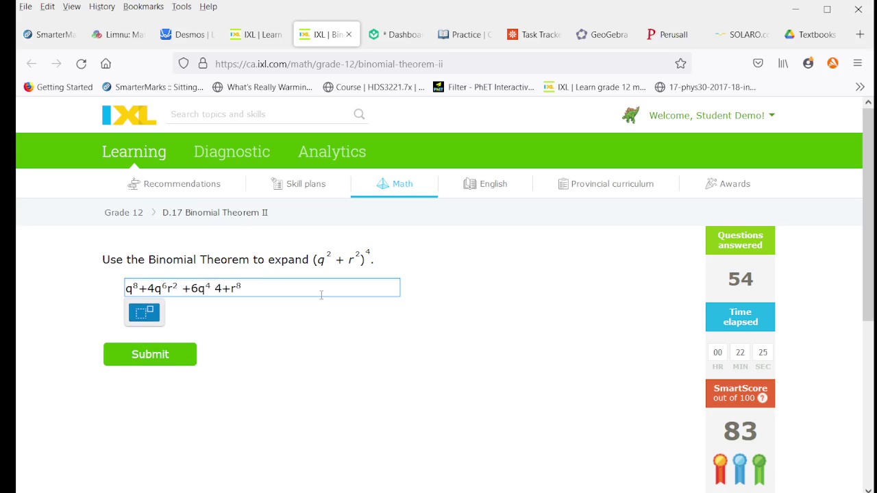
key("Right")
type("r^4")
key("Right")
type("+4")
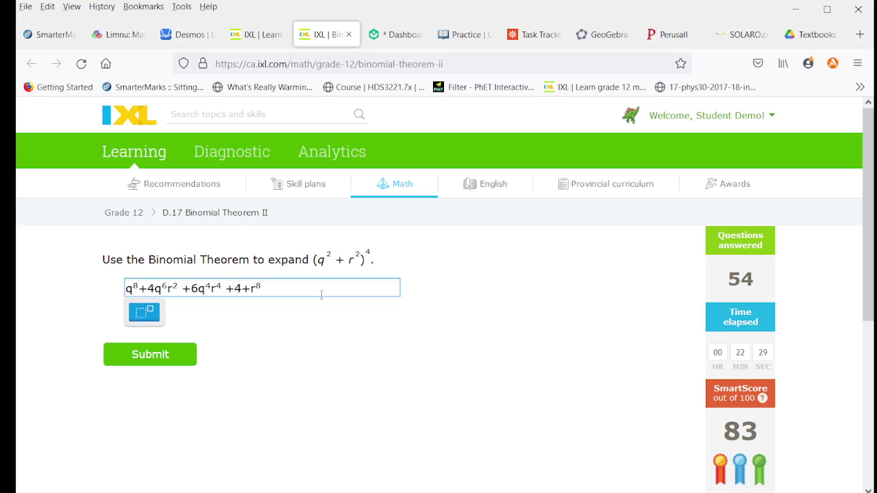
Complete the fourth term as 4q^2r^6 and submit the expansion of (q^2 + r^2)^4
type("q^2")
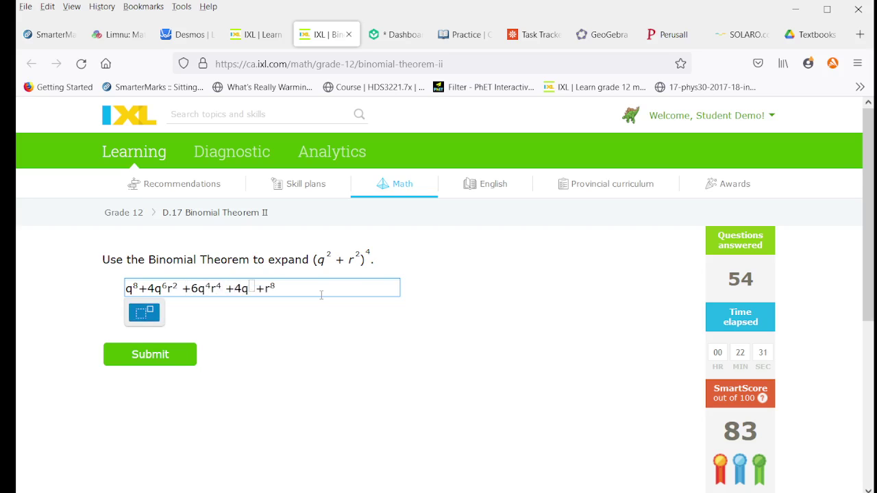
key("Right")
type("r")
type("3")
key("BackSpace")
type("6")
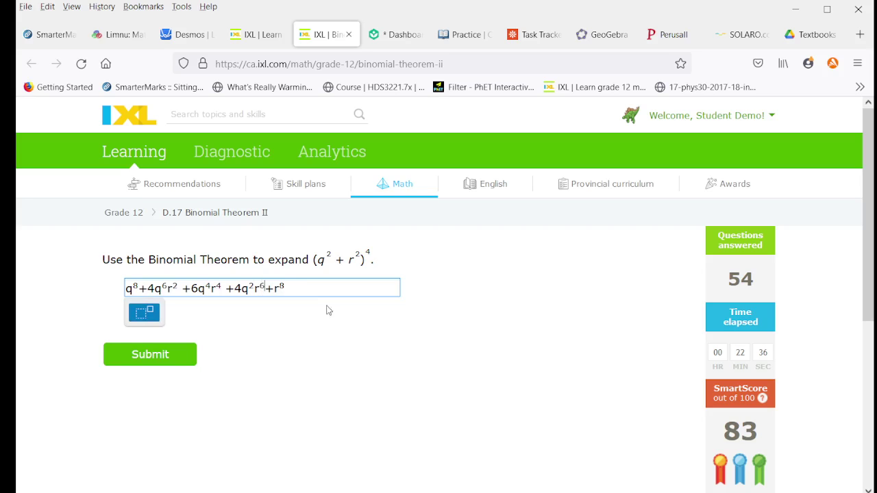
left_click(175, 362)
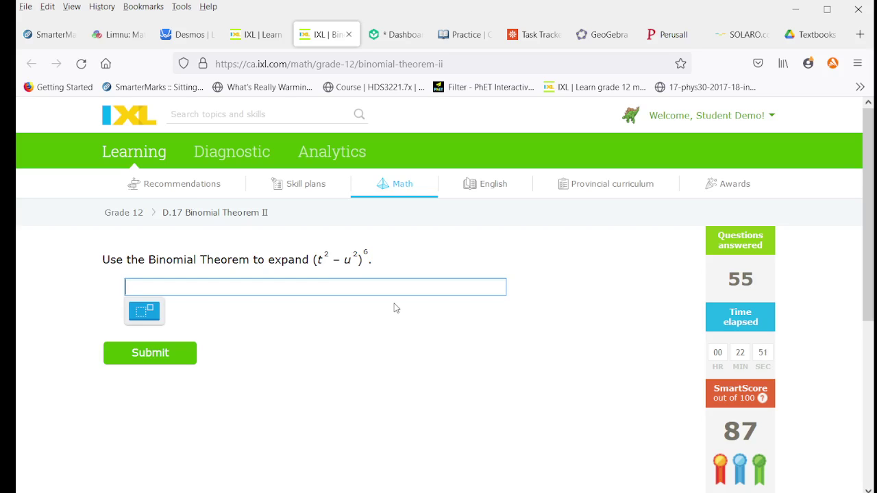
Enter the coefficients 1 6 15 15 6 1 for (t^2 - u^2)^6, signing the second as -6 and the third as +15
type("1")
type(" 6")
type(" 15 15 6 ")
type("1")
type("-")
key("Right")
type("+15")
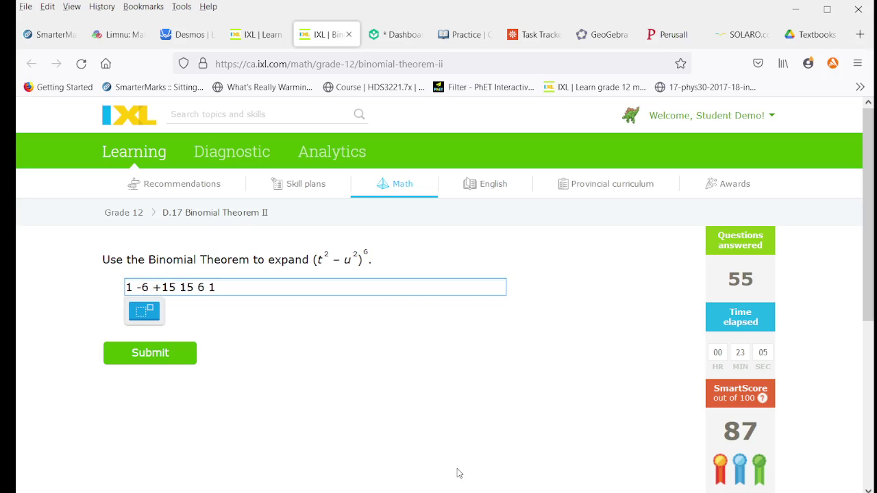
Sign the remaining coefficients as - 15+ 6 - and replace the final 1 with u^12
type("-")
key("Right")
type("+")
key("Right")
key("Right")
key("Right")
type("-")
key("Delete")
type("u")
key("shift+6")
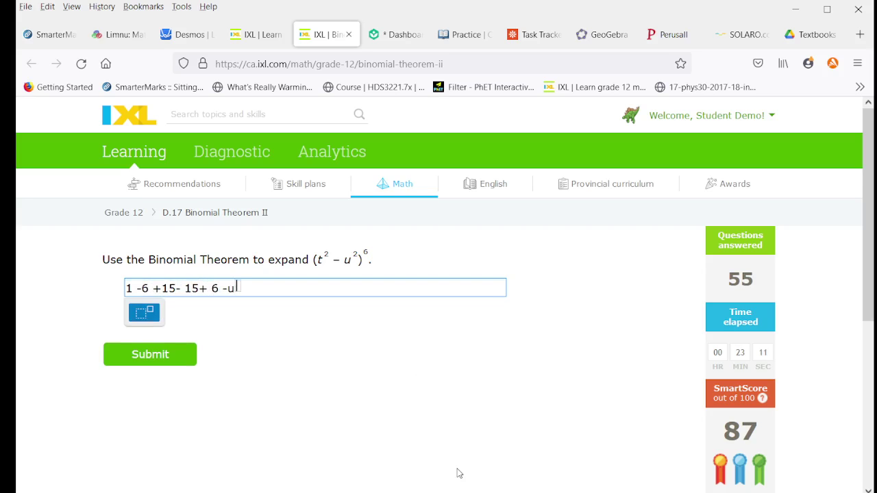
type("12")
Replace the leading 1 of the expansion with t^12
key("Home")
key("Right")
key("BackSpace")
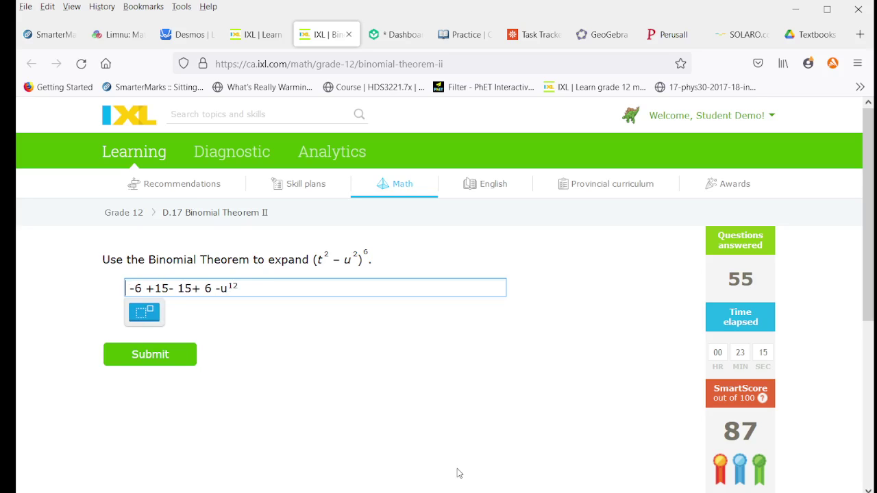
type("t")
key("shift+6")
type("12")
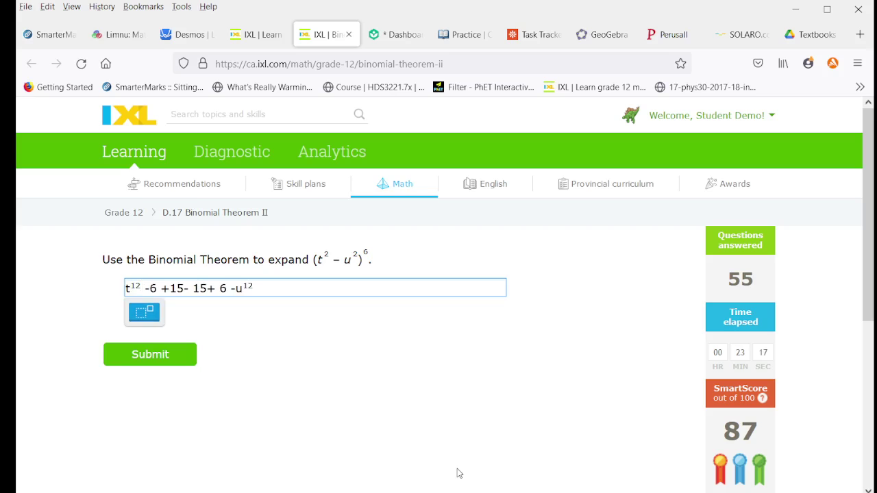
Complete the second term as -6t^10u^2
key("Right")
key("Right")
type("t")
key("shift+6")
type("10")
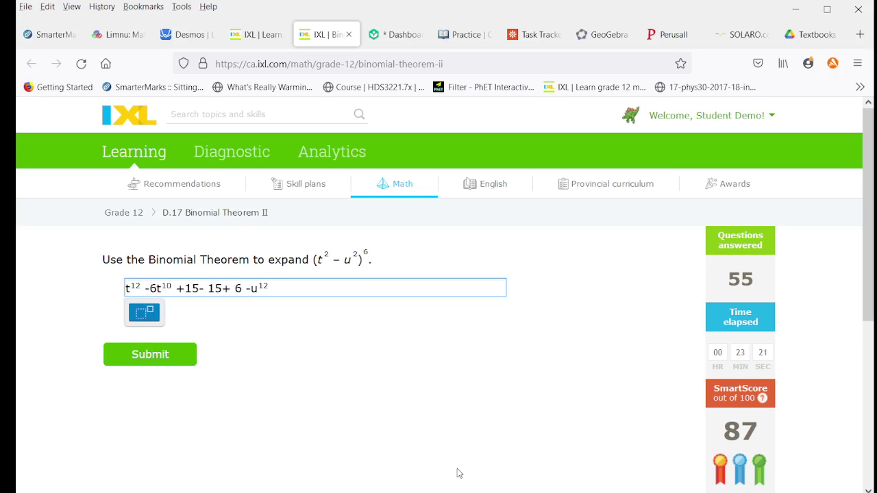
key("Right")
type("u")
key("shift+6")
type("2")
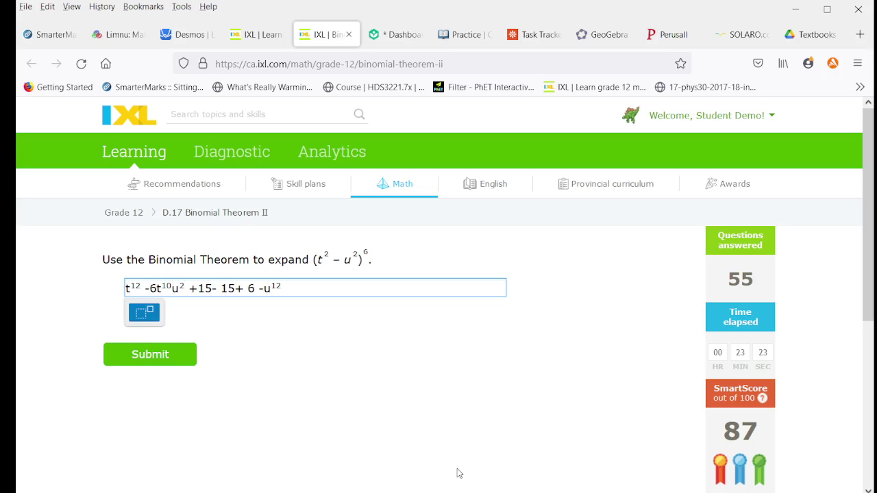
Complete the third term as +15t^8u^4
key("Right")
key("Right")
key("Right")
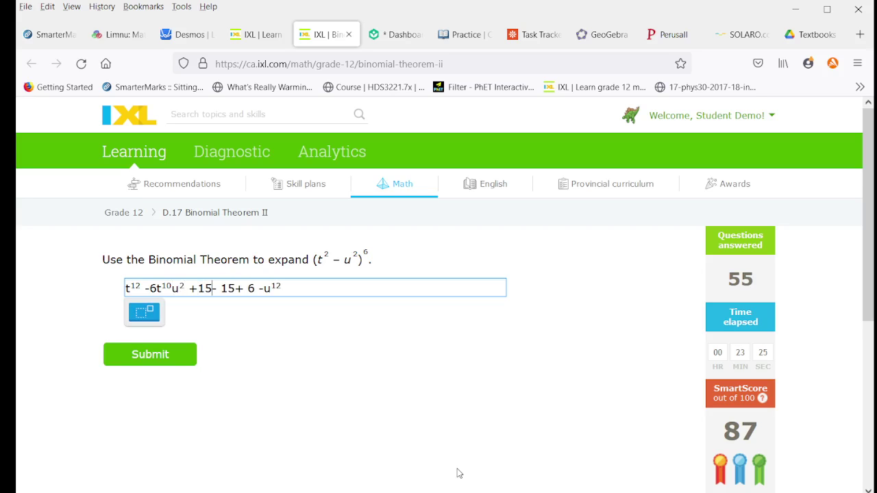
type("t")
key("shift+6")
type("8")
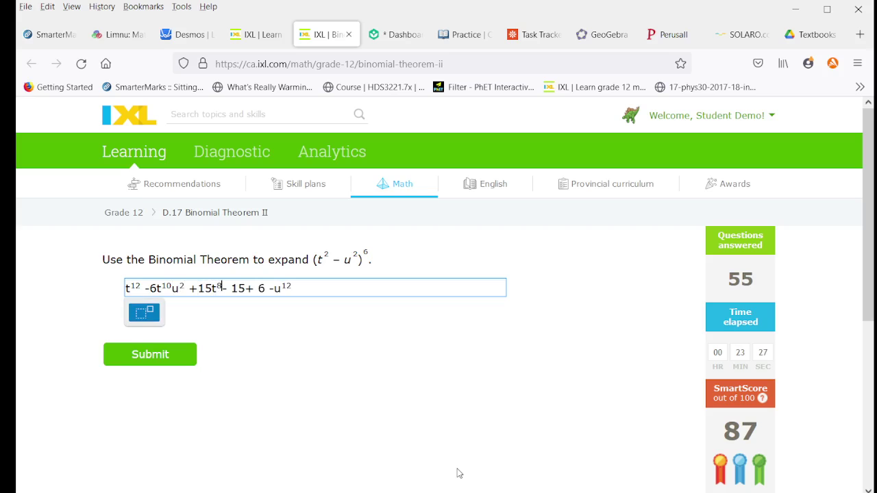
key("Right")
type("u")
key("shift+6")
type("4")
key("Right")
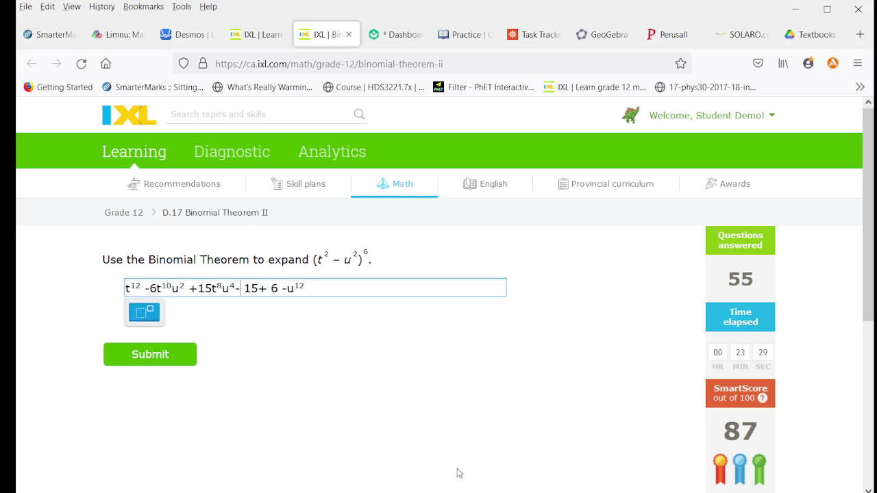
Add the variables t^6u^6 to the fourth term after its coefficient 15
key("Right")
type("t")
key("shift+6")
type("6")
key("Right")
type("u")
key("shift+6")
type("6")
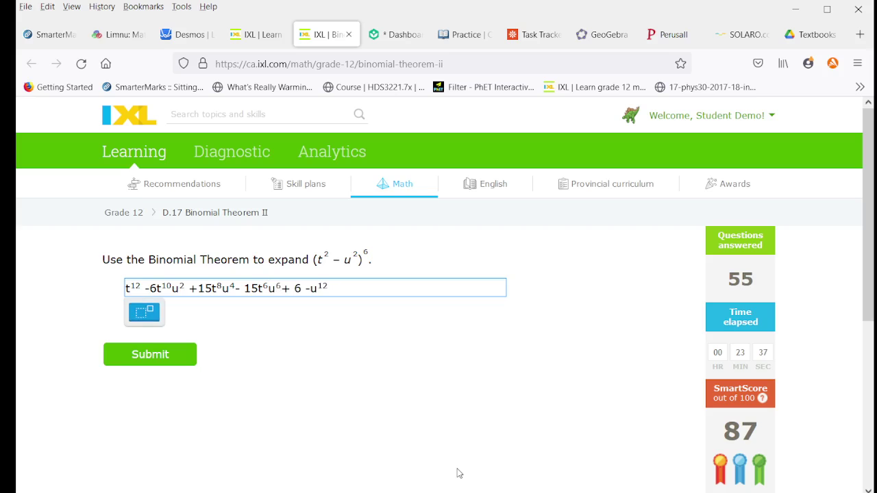
key("Right")
key("Right")
key("Left")
key("Left")
key("Left")
key("Left")
key("Right")
key("Right")
key("Right")
key("Right")
key("End")
Check the sixth-power row of Pascal's triangle on the Limnu whiteboard and return to the IXL question
left_click(115, 34)
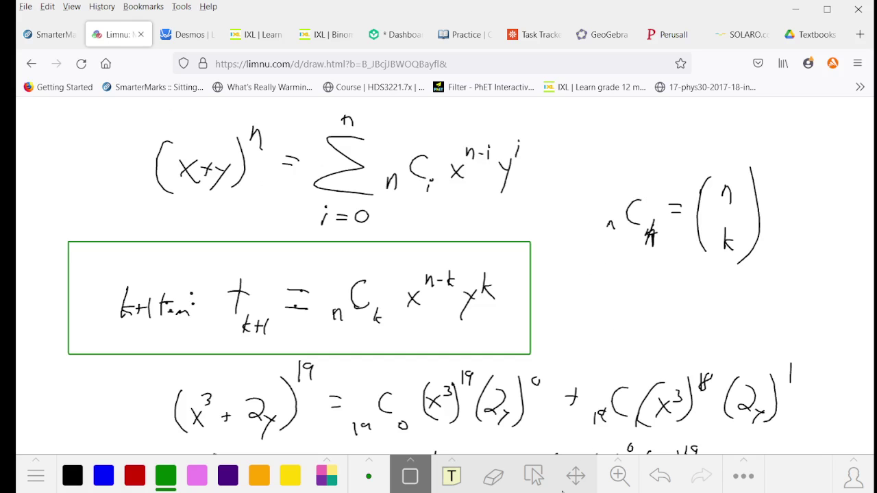
left_click(575, 476)
scroll(615, 336, "up", 5)
scroll(592, 258, "up", 5)
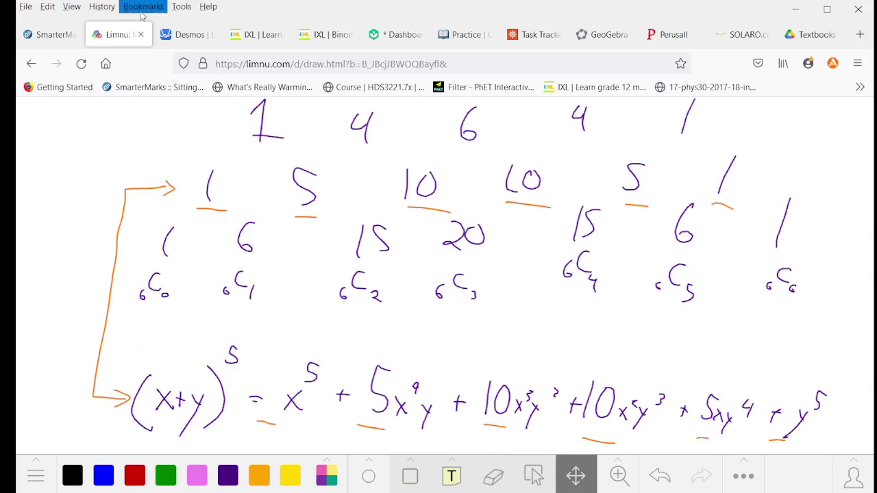
left_click(327, 36)
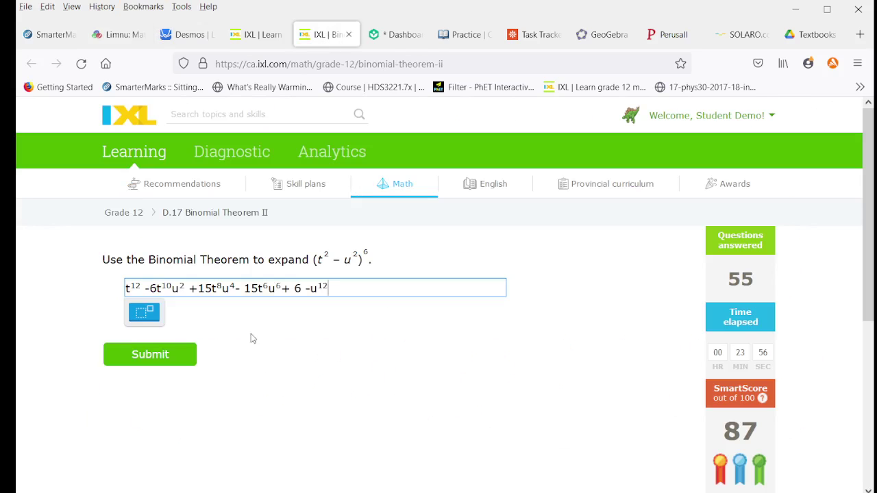
Change the coefficient of the t^6u^6 term to 20
left_click_drag(243, 288, 446, 288)
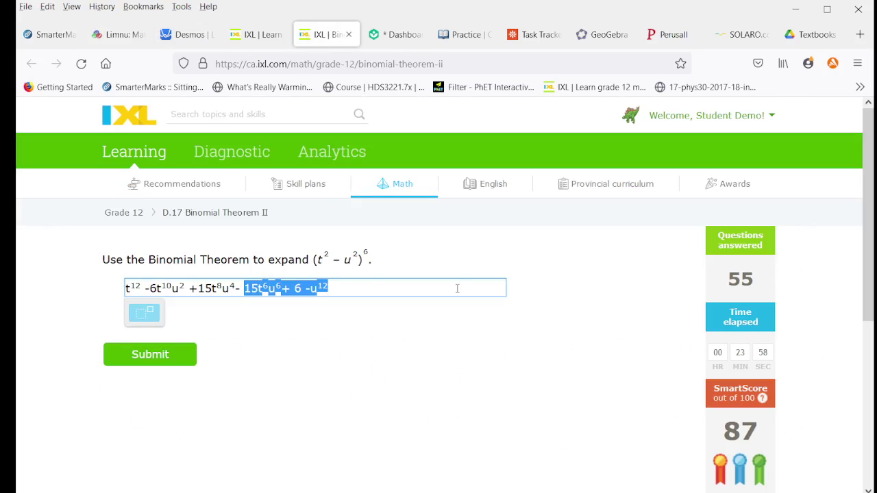
left_click(457, 288)
key("Left")
key("Left")
key("Left")
key("Left")
key("Left")
key("Left")
key("Left")
key("Left")
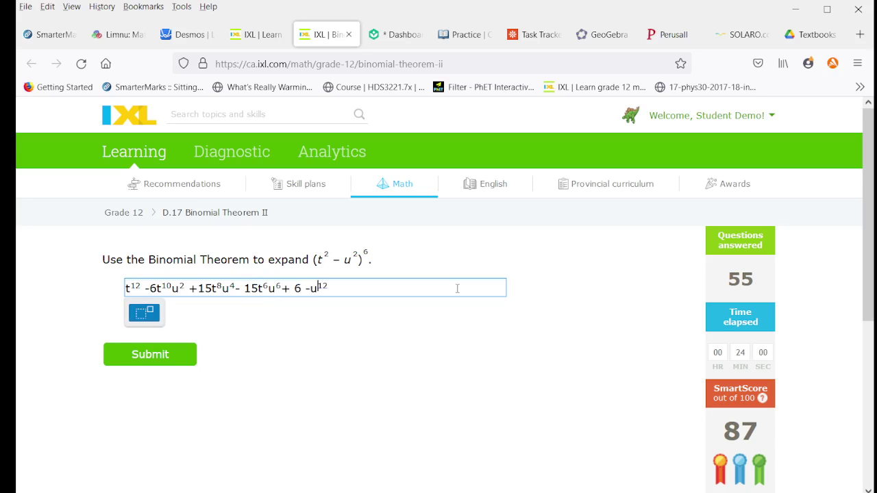
key("Left")
key("Left")
key("Left")
key("Left")
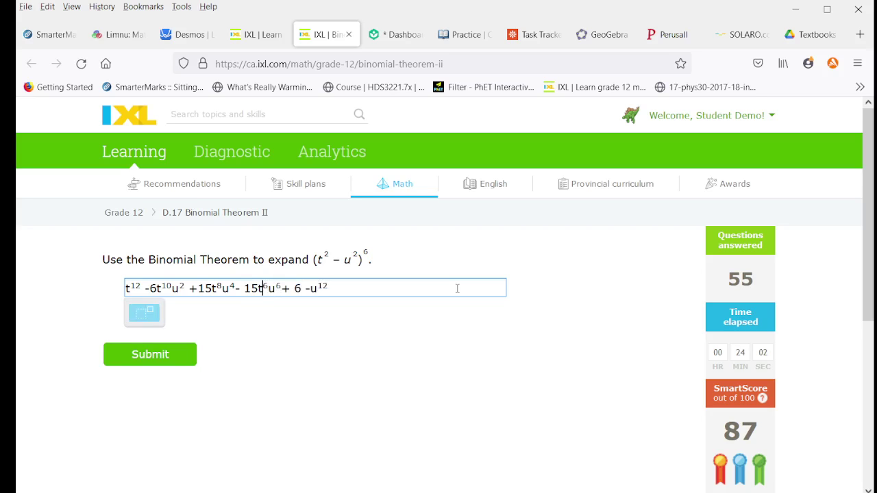
key("BackSpace")
key("BackSpace")
type("20")
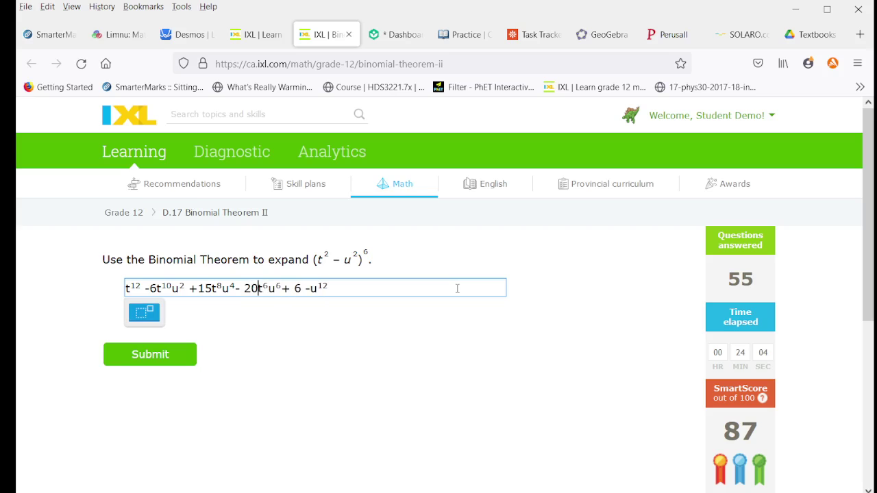
Replace the 6 after the t^6u^6 term with 15t^4u^8
key("Right")
key("Right")
key("Right")
key("Right")
key("Right")
key("Right")
key("Delete")
type("15t^4")
key("Right")
type("u")
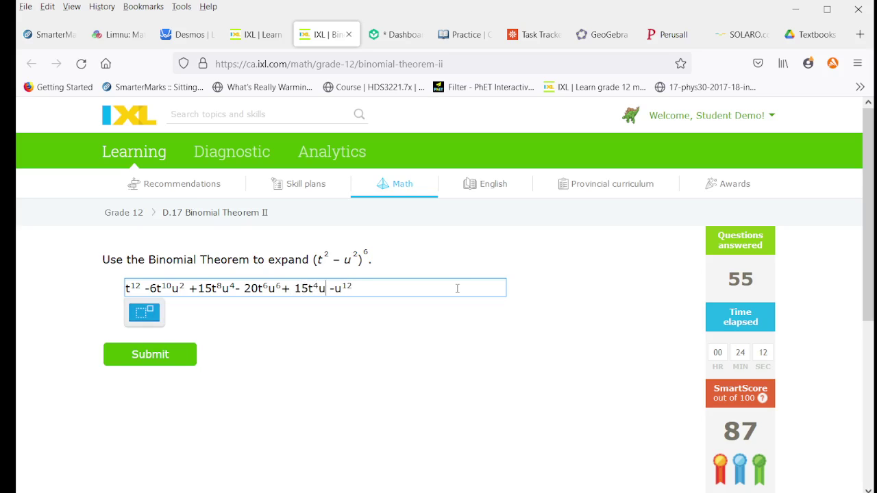
type("^8")
Insert the term -6t^2u^10 before the last term
key("Right")
type("-6t^2")
key("Right")
type("u^10")
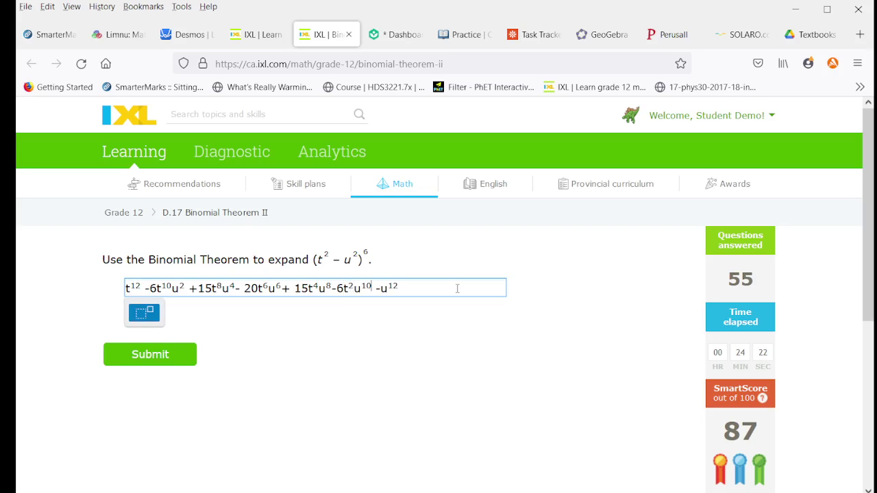
Change the sign before u^12 to plus and submit the expansion of (t^2 - u^2)^6
key("Right")
key("Right")
key("Right")
key("BackSpace")
type("+")
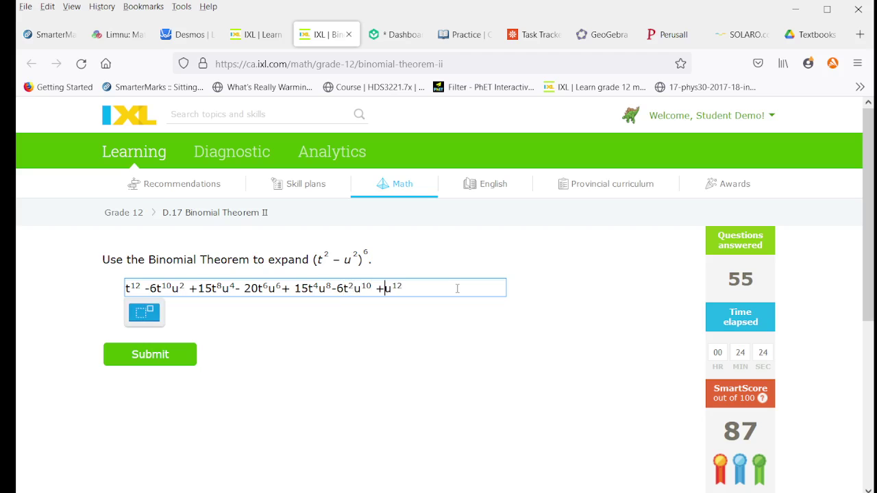
left_click(170, 356)
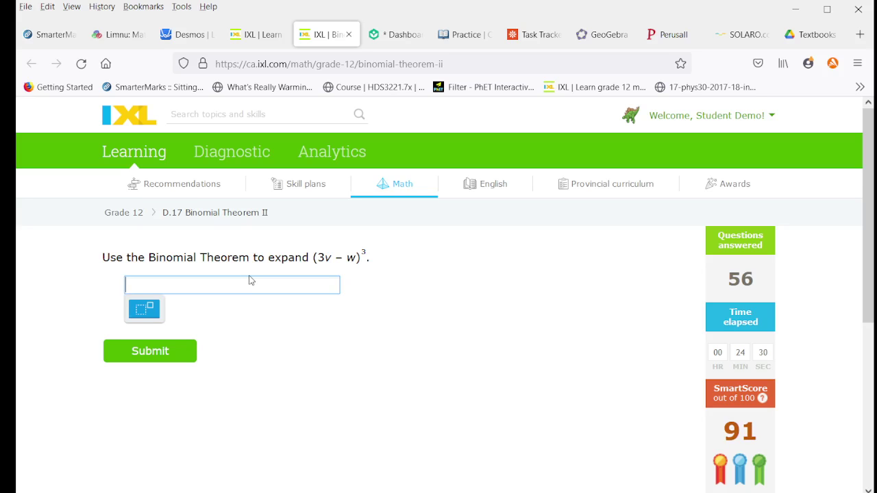
Enter the coefficients 1 3 3 1 with alternating signs for (3v - w)^3 and replace the leading 1 with 27v^3
type("1")
type(" 3 3 1")
type("-")
type("+")
type("-1")
key("Home")
key("Delete")
type("27v^3")
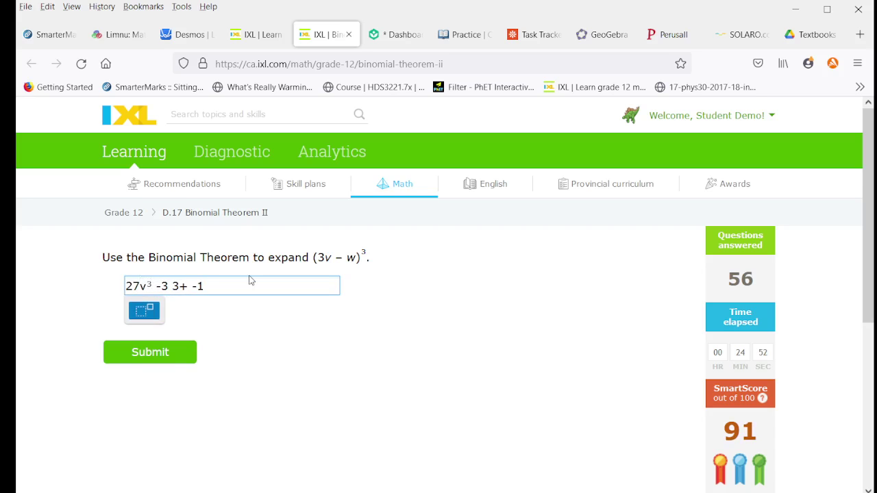
Replace the second term's coefficient 3 with 27v^2w
key("Right")
key("Right")
key("Right")
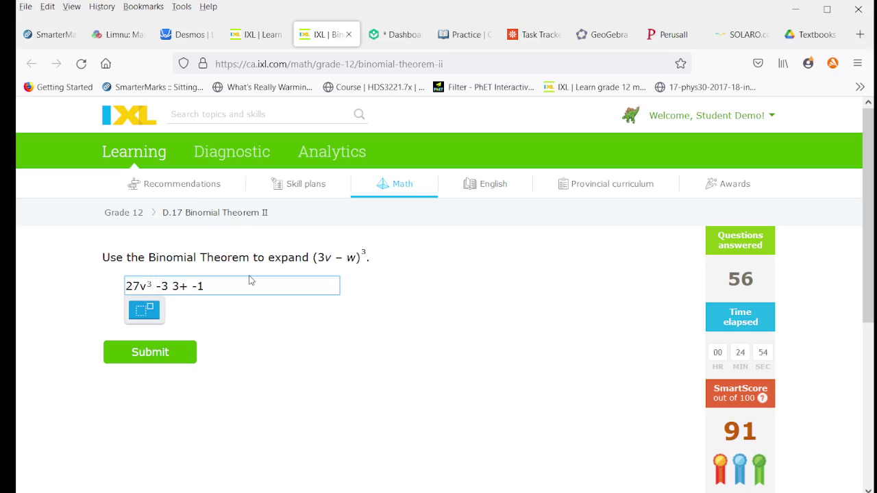
key("BackSpace")
type("27v^2")
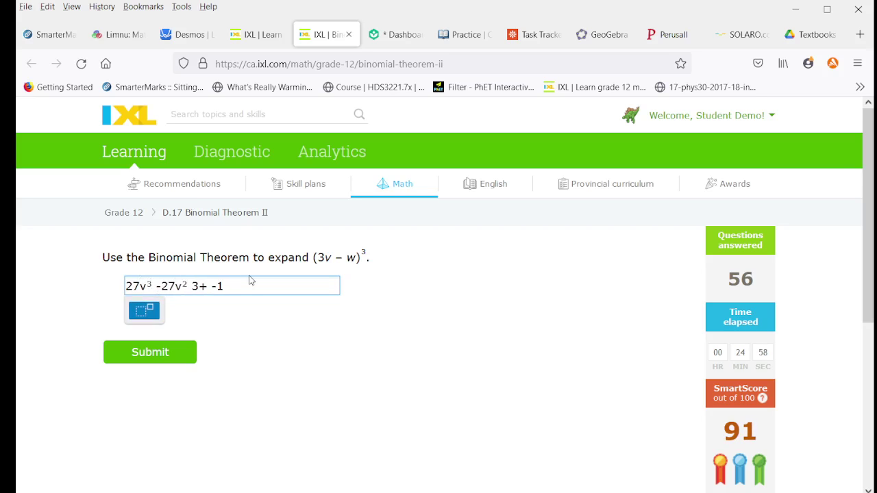
key("Right")
type("w")
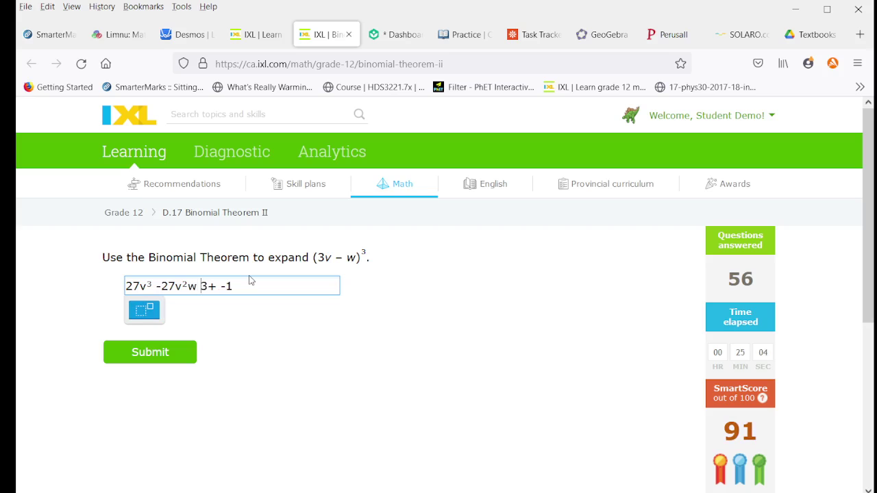
Complete the last two terms as +9vw^2 -w^3 and submit the expansion of (3v - w)^3
key("Delete")
type("9vw^2-w^3")
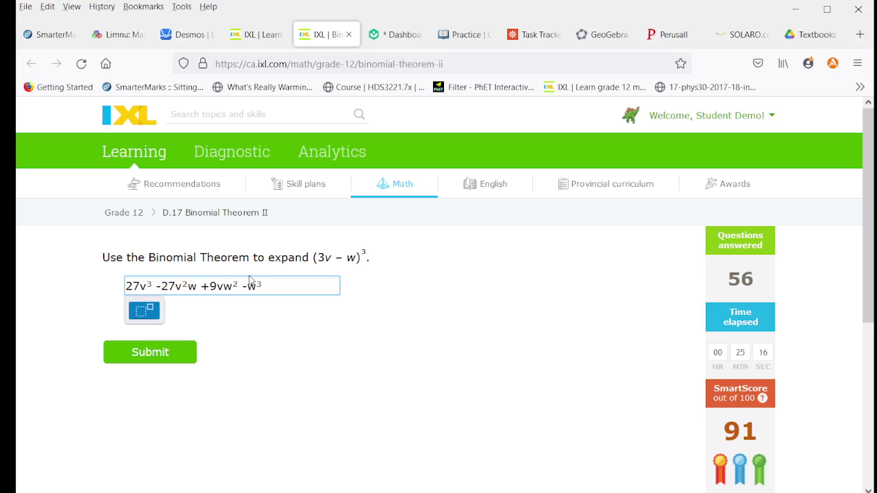
key("Return")
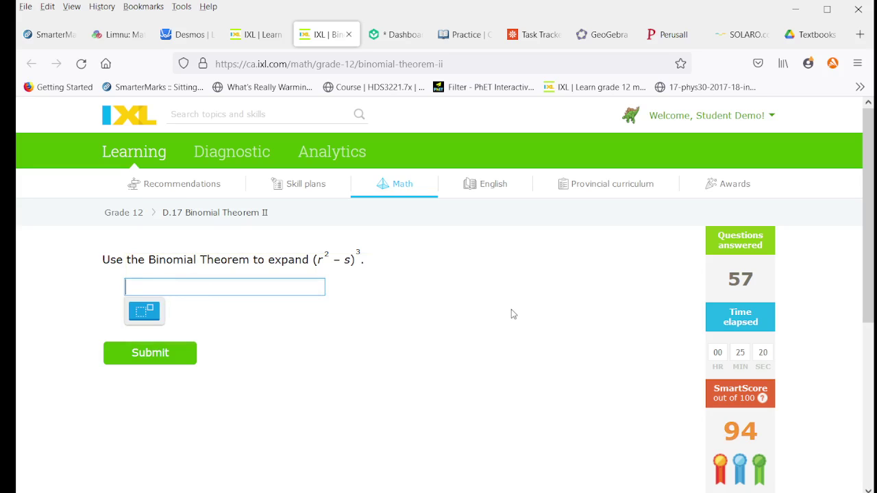
Enter the coefficients for (r^2 - s)^3 with alternating signs as 1 -3 +3 -1
type("1 3 3 1")
type("-")
key("Right")
key("Right")
key("Right")
key("Right")
type("-")
key("Left")
key("Left")
type("+")
Replace the leading 1 with r^6 and extend the middle terms to -3r^4 and +3r^2
key("BackSpace")
type("r^")
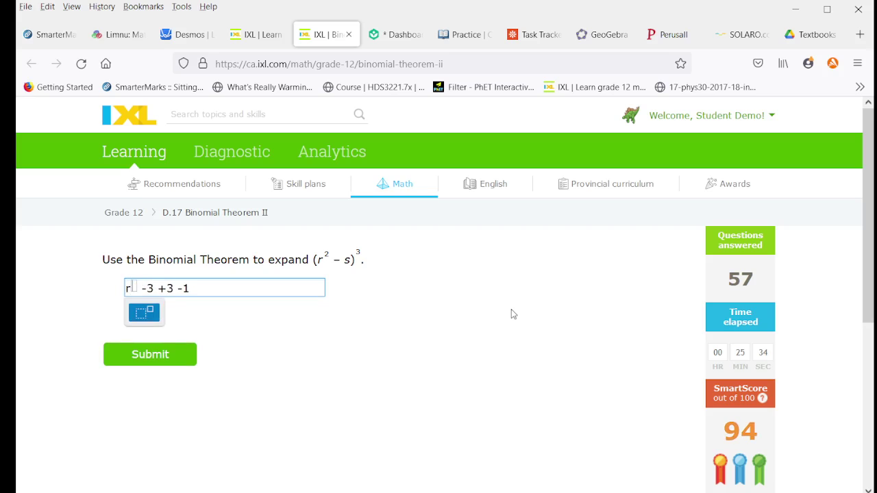
type("6")
key("Right")
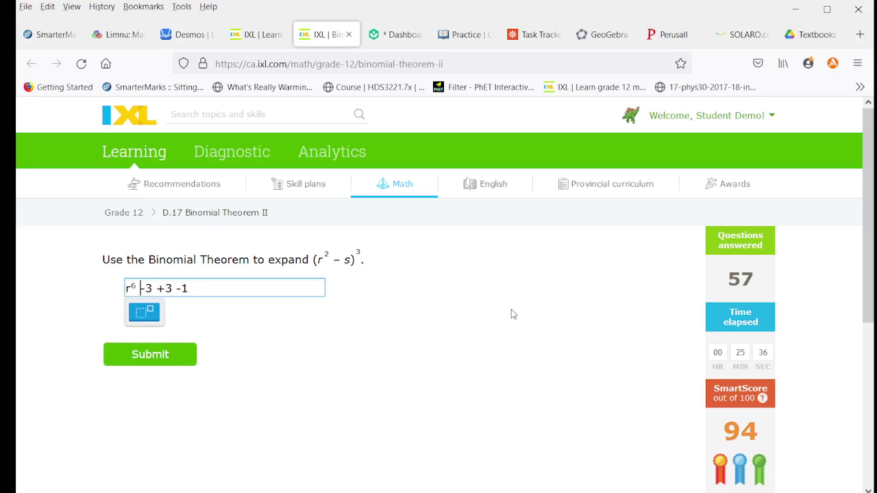
type("r^4 +3r^2")
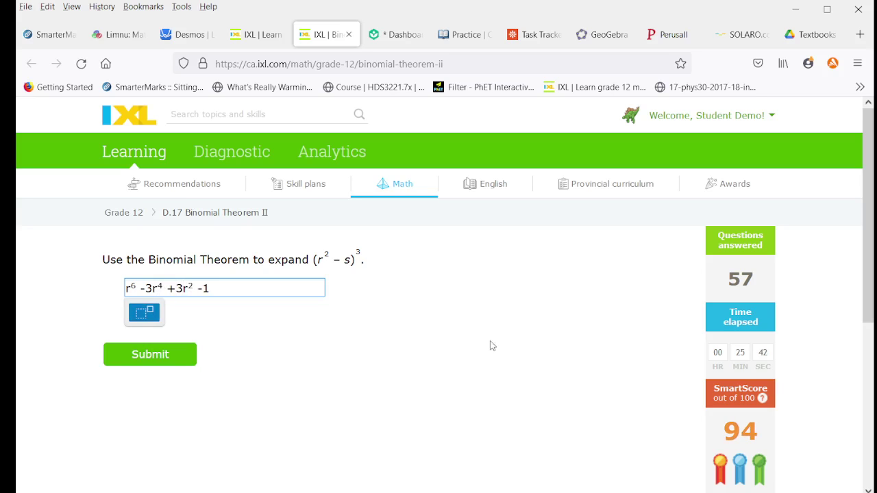
Add s to the second term and s^2 to the third term, giving -3r^4s +3r^2s^2
left_click(163, 288)
type("s")
key("Right")
key("Right")
key("Right")
type("s^2")
Replace the final 1 with s^3 and submit the expansion of (r^2 - s)^3
key("Right")
key("Right")
key("Delete")
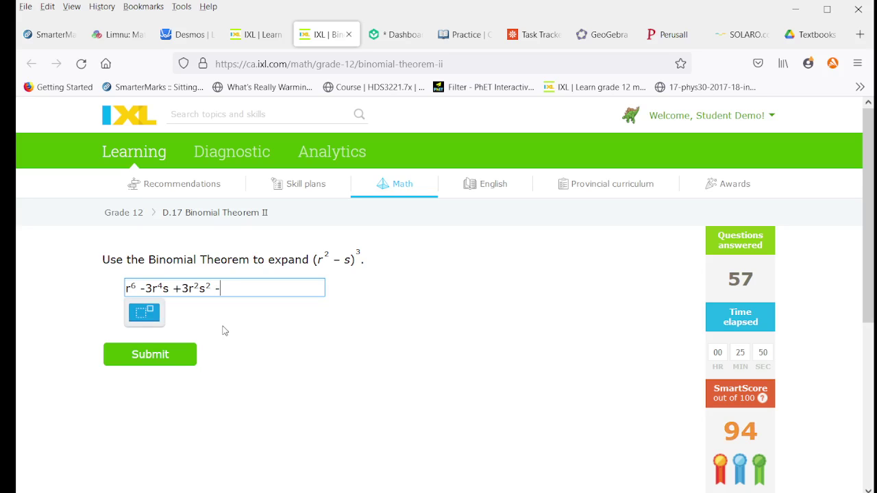
type("s^3")
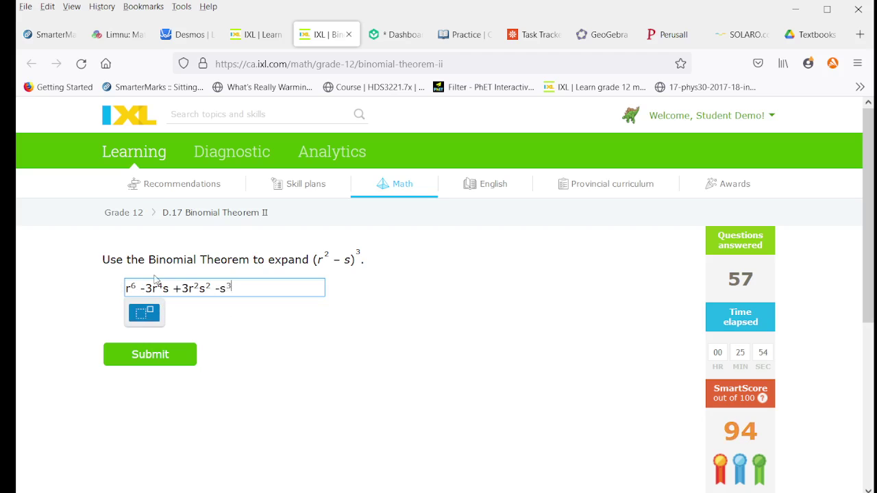
left_click(164, 354)
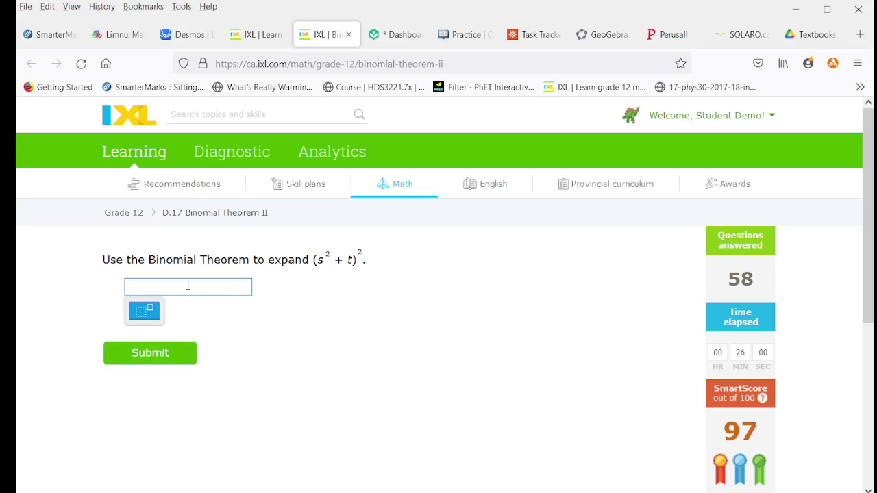
Enter the coefficients 1 2 1 for (s^2 + t)^2 and replace the leading 1 with s^4+
type("1 2 1")
key("BackSpace")
type("s^4+ 2 1")
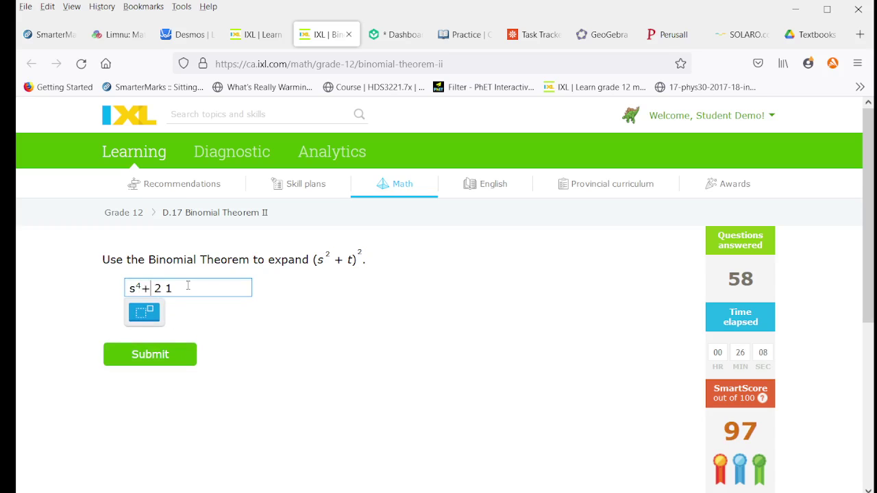
Complete the remaining terms as 2s^2t+ t^2 and submit the expansion of (s^2 + t)^2
key("Right")
type("s^2")
key("Right")
type("t+")
key("Delete")
type("t^2")
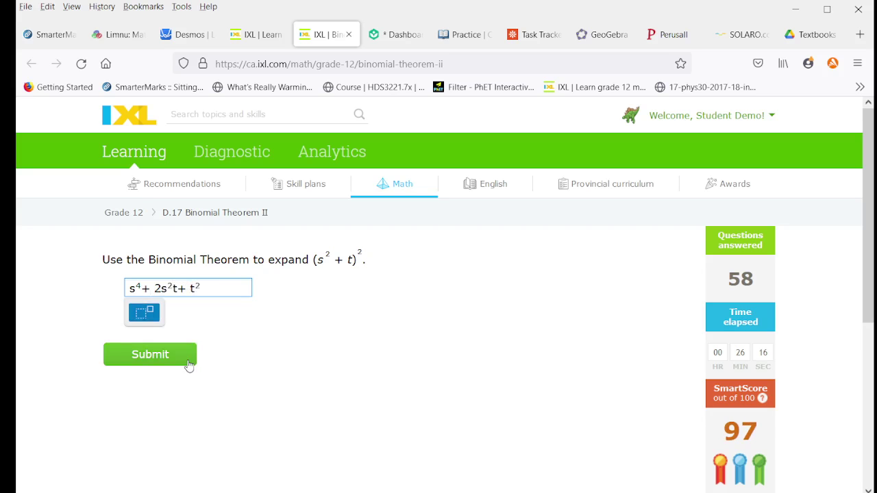
left_click(190, 365)
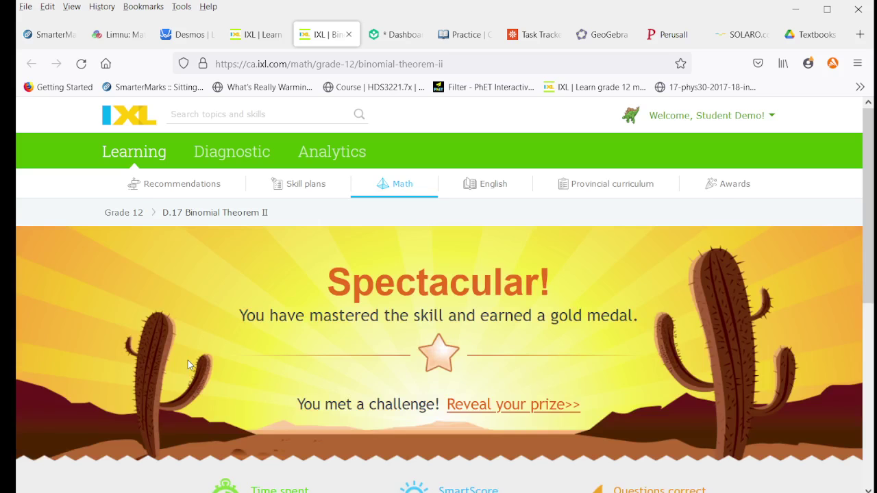